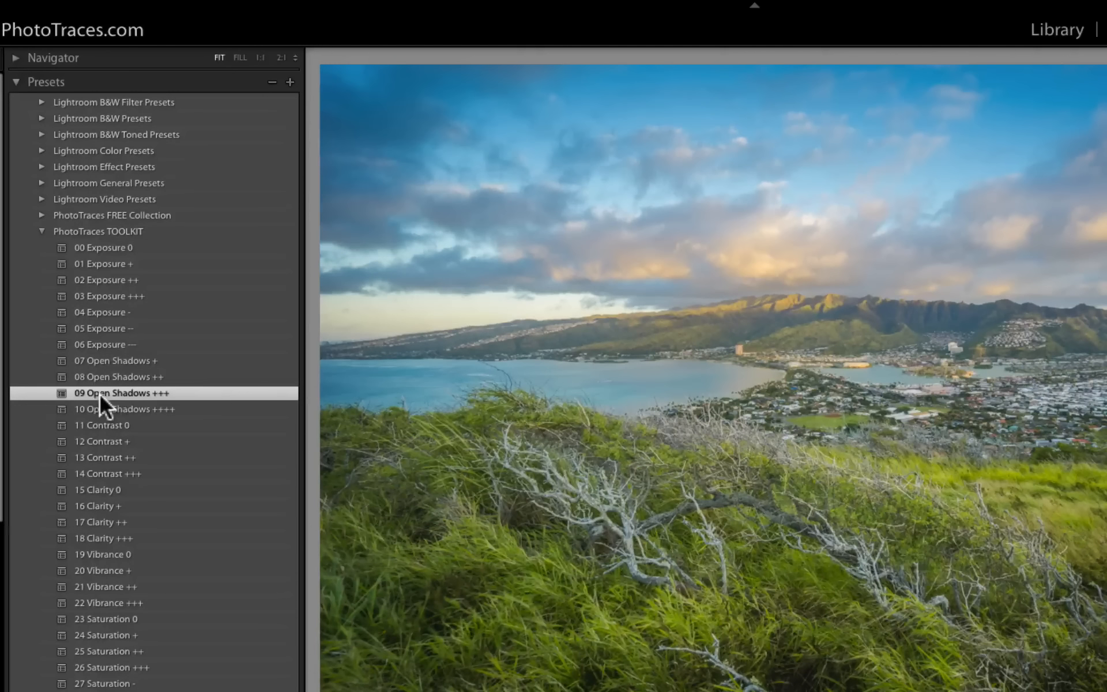
- Try the toolkit Clarity presets on the landscape photo, settling on 17 Clarity ++
left_click(100, 506)
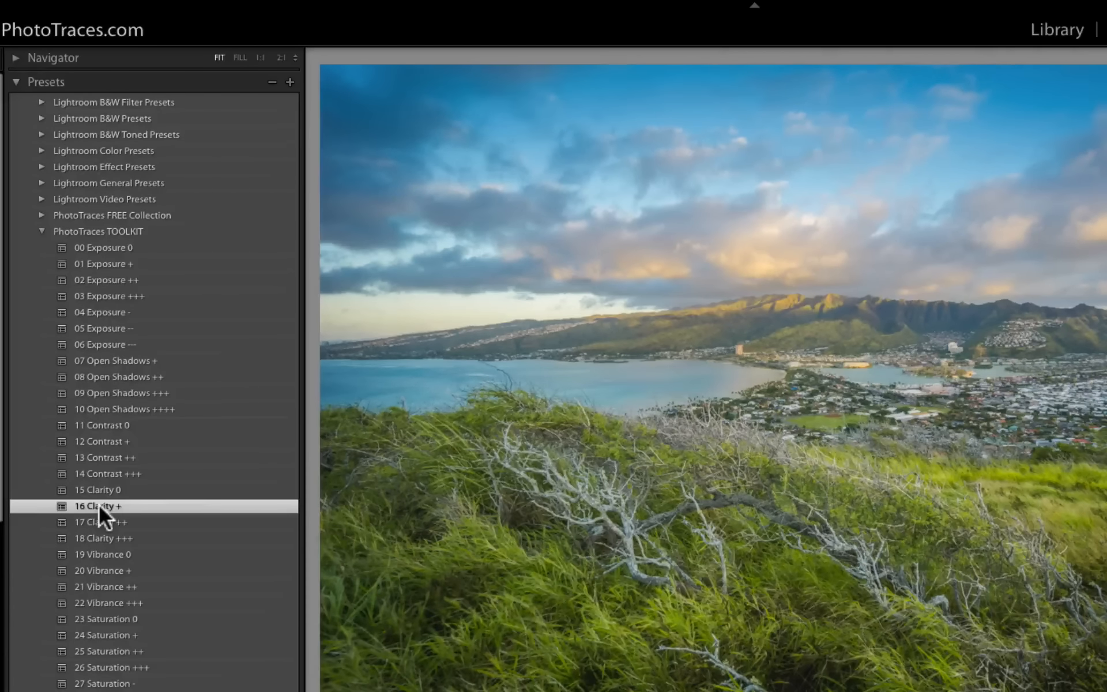
left_click(104, 539)
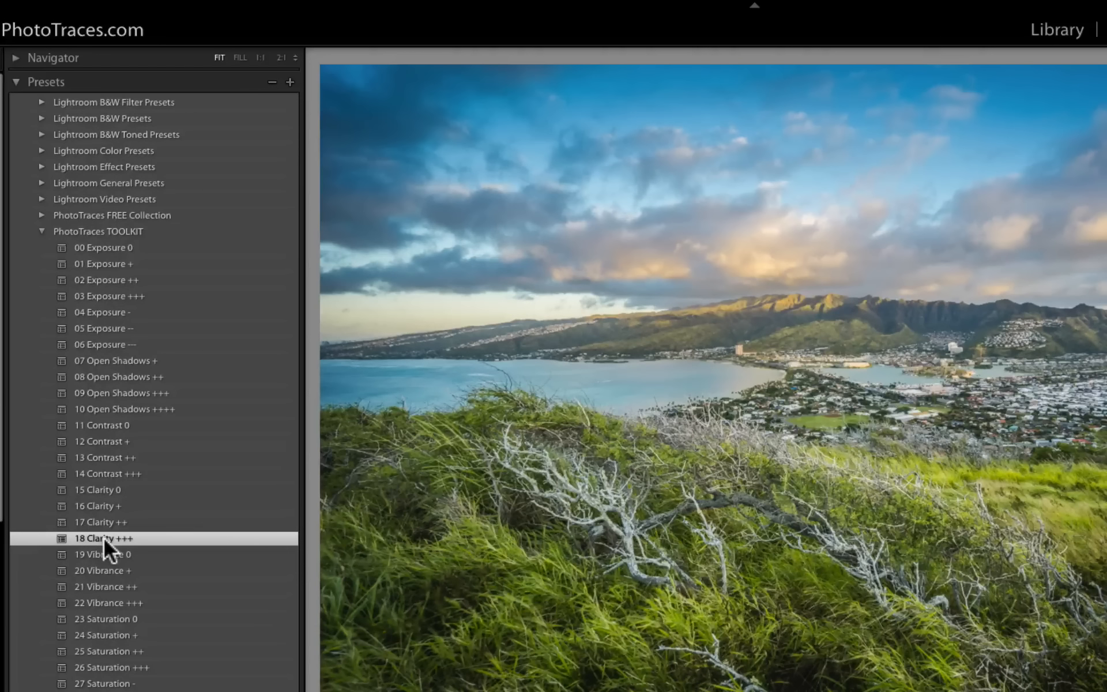
left_click(91, 523)
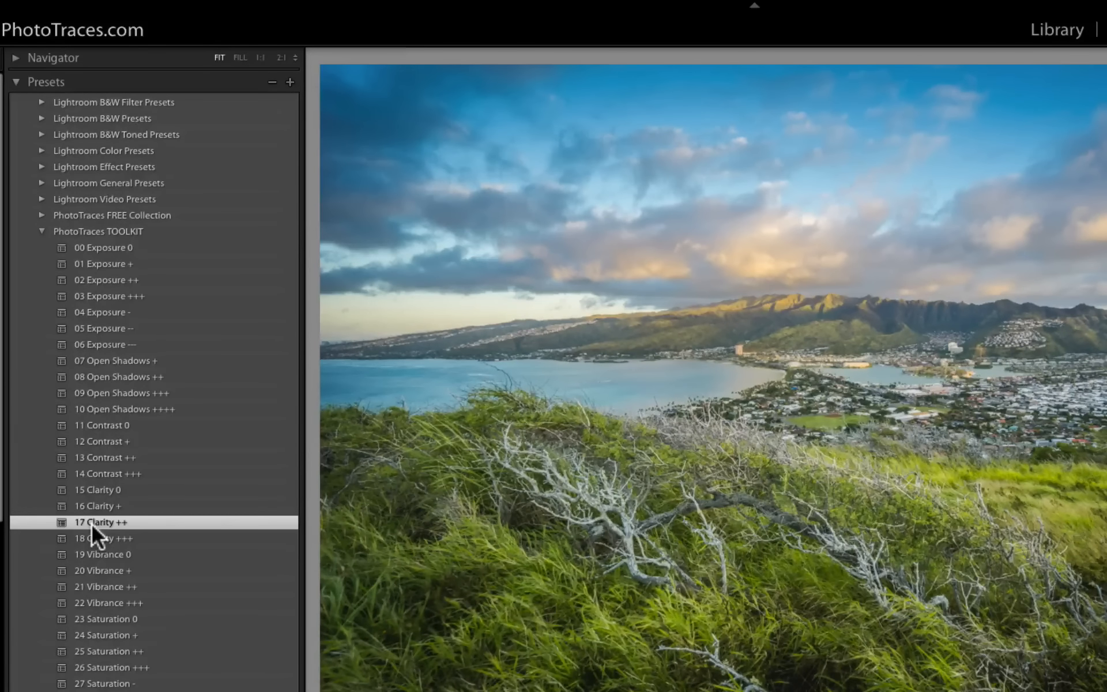
- Apply the 32 Vignetting ++ toolkit preset to the photo after comparing the Vignetting presets
scroll(14, 570, "down", 5)
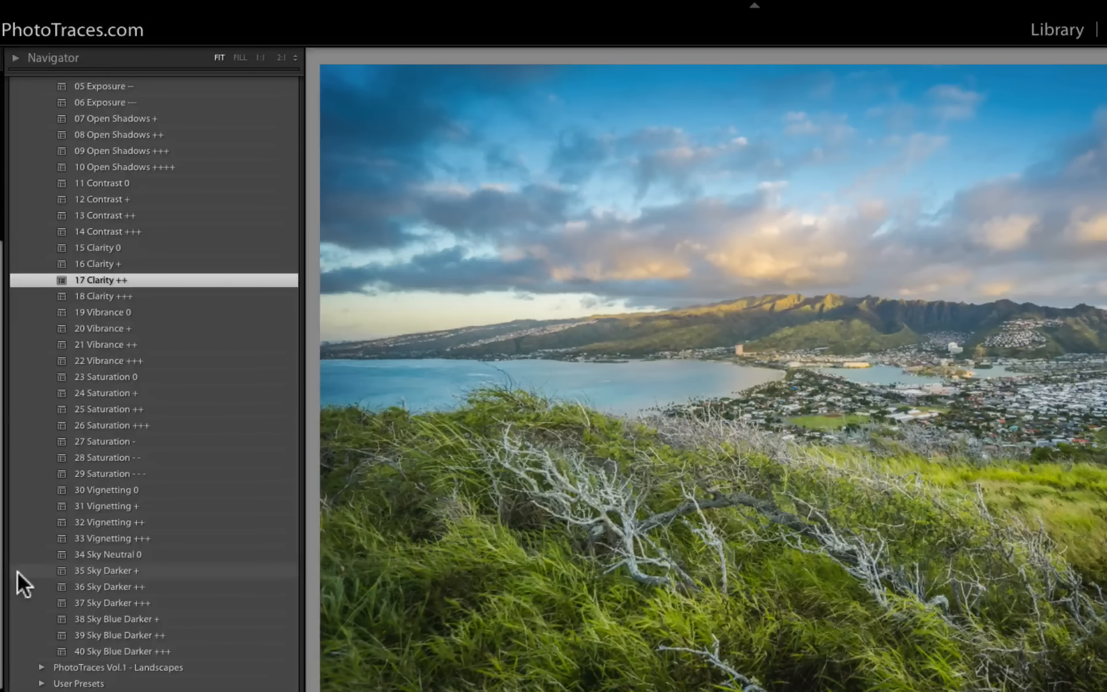
left_click(107, 521)
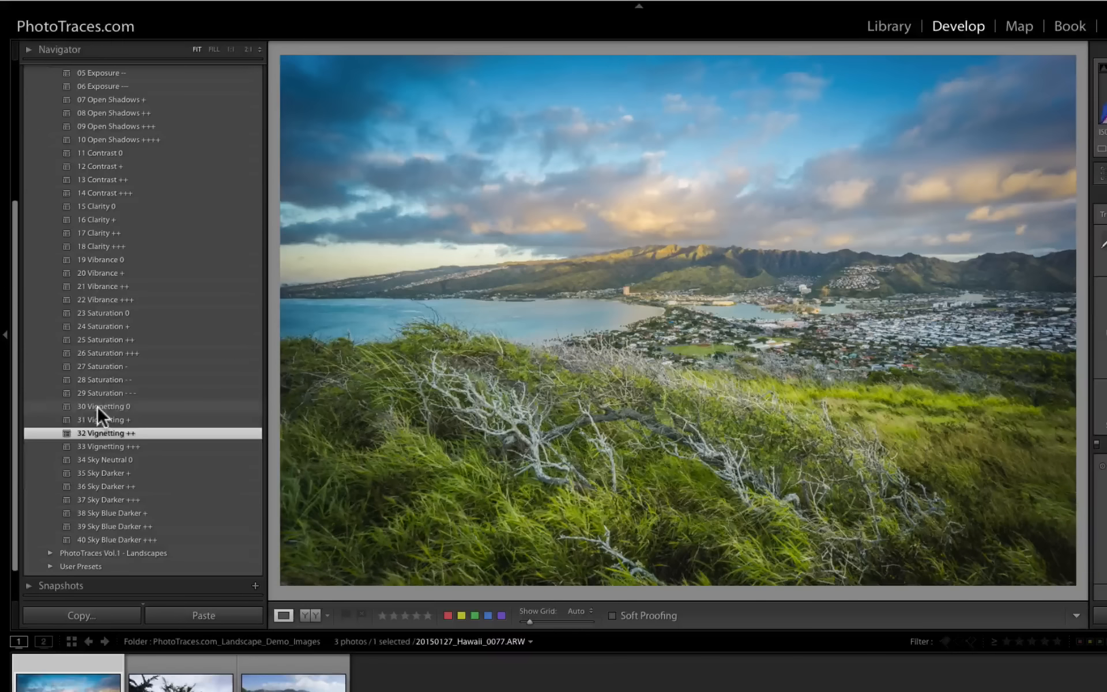
left_click(97, 406)
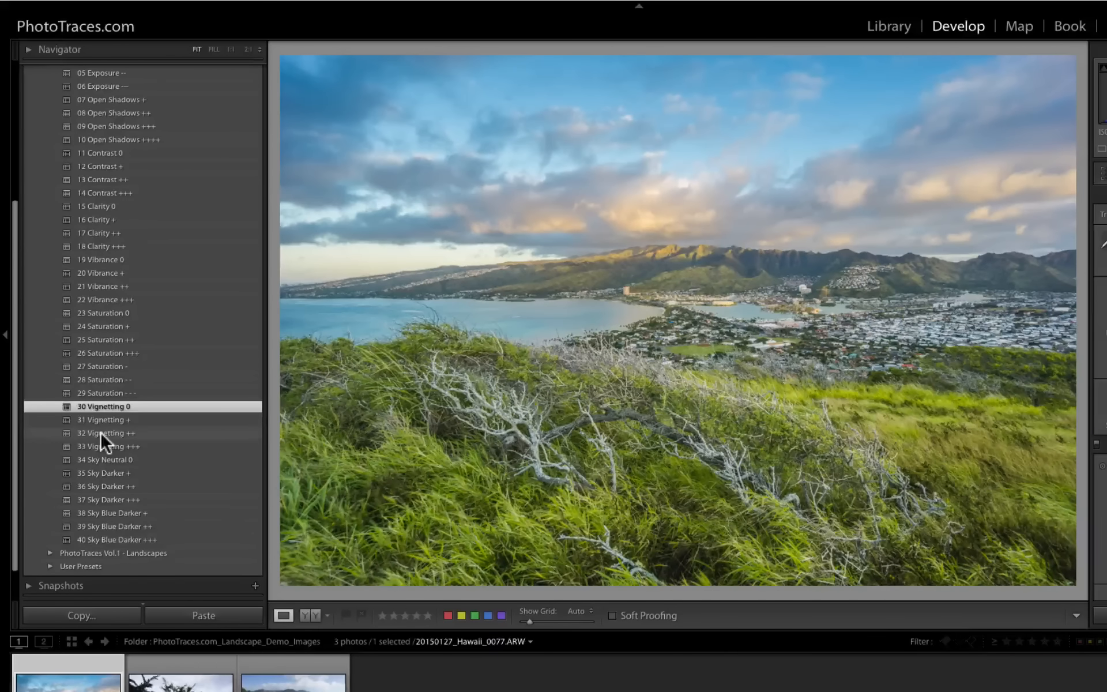
left_click(100, 432)
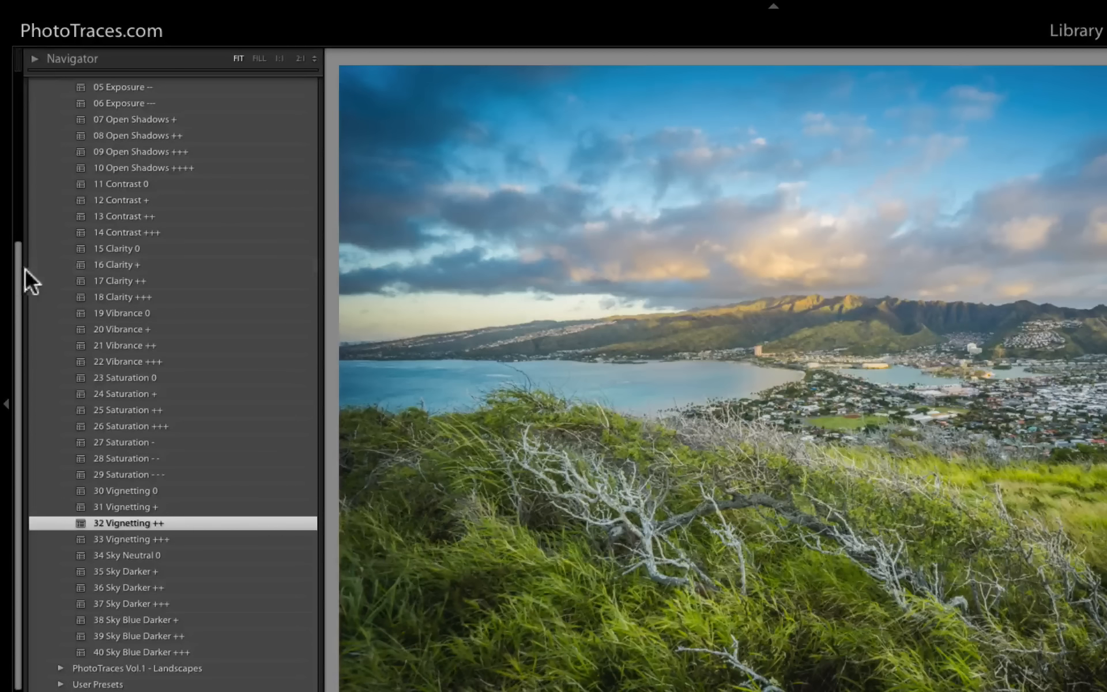
- Start a new develop preset and include all settings in it
left_click_drag(19, 268, 13, 95)
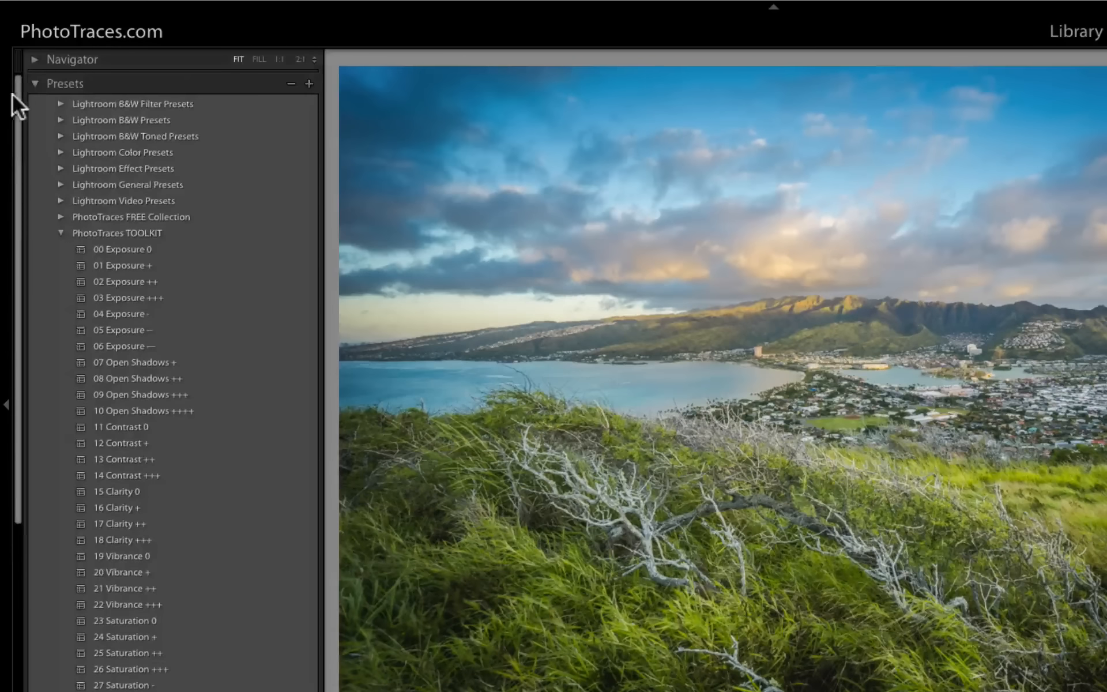
left_click(309, 83)
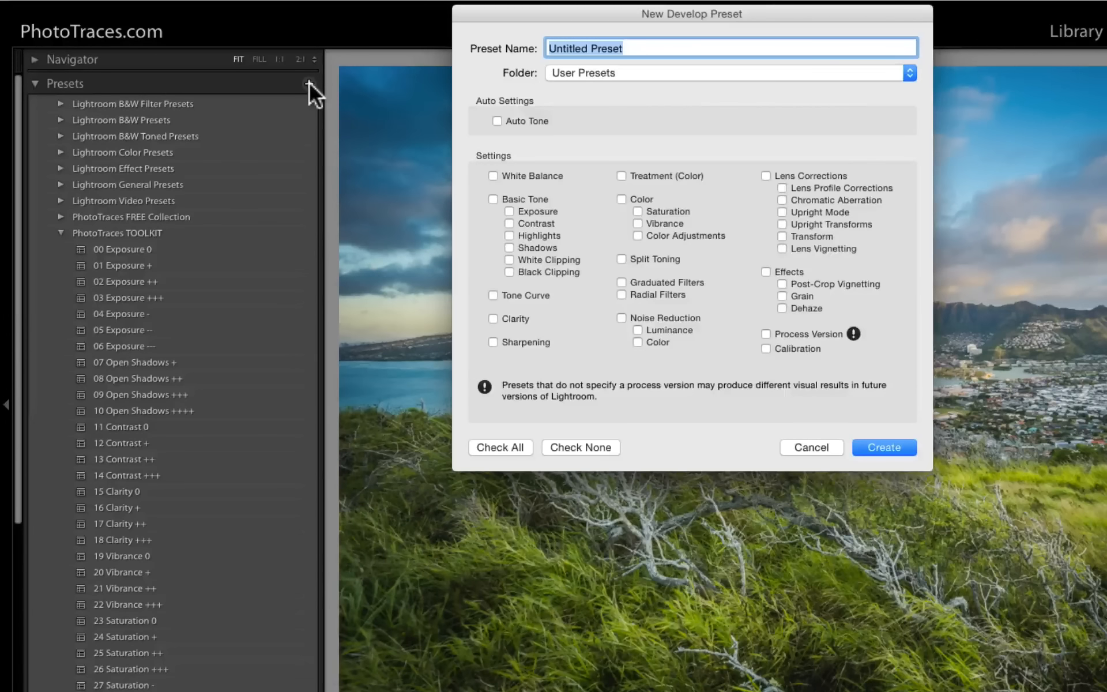
left_click(501, 446)
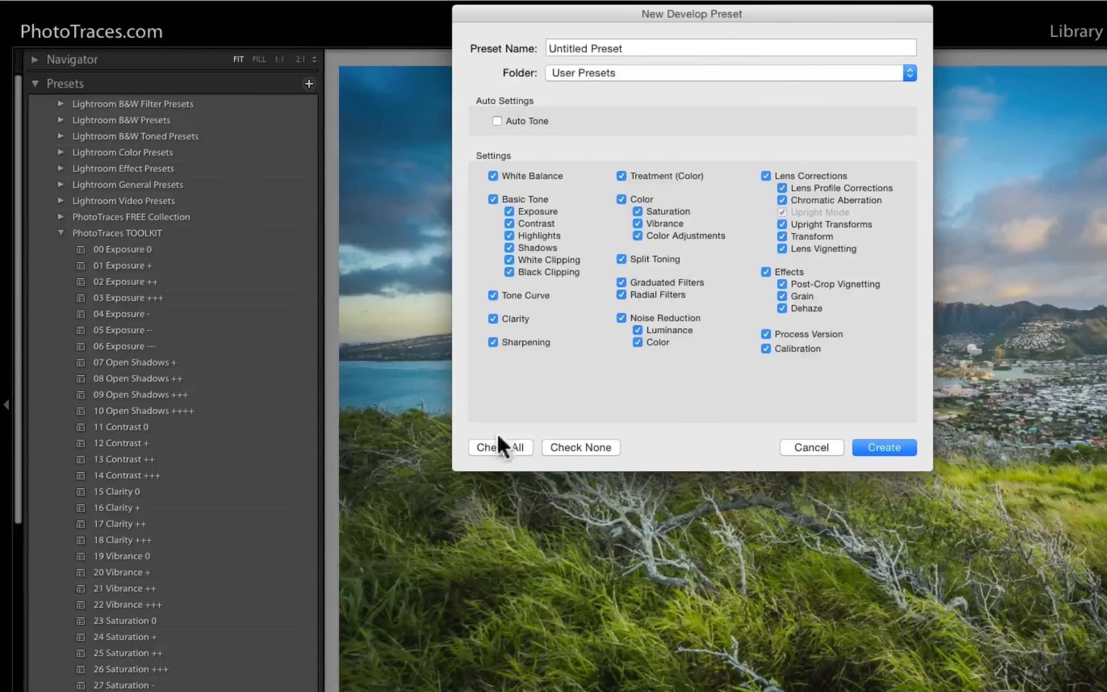
- Name the preset "Natural 02, 09, 17, 32" and create it in User Presets
triple_click(640, 49)
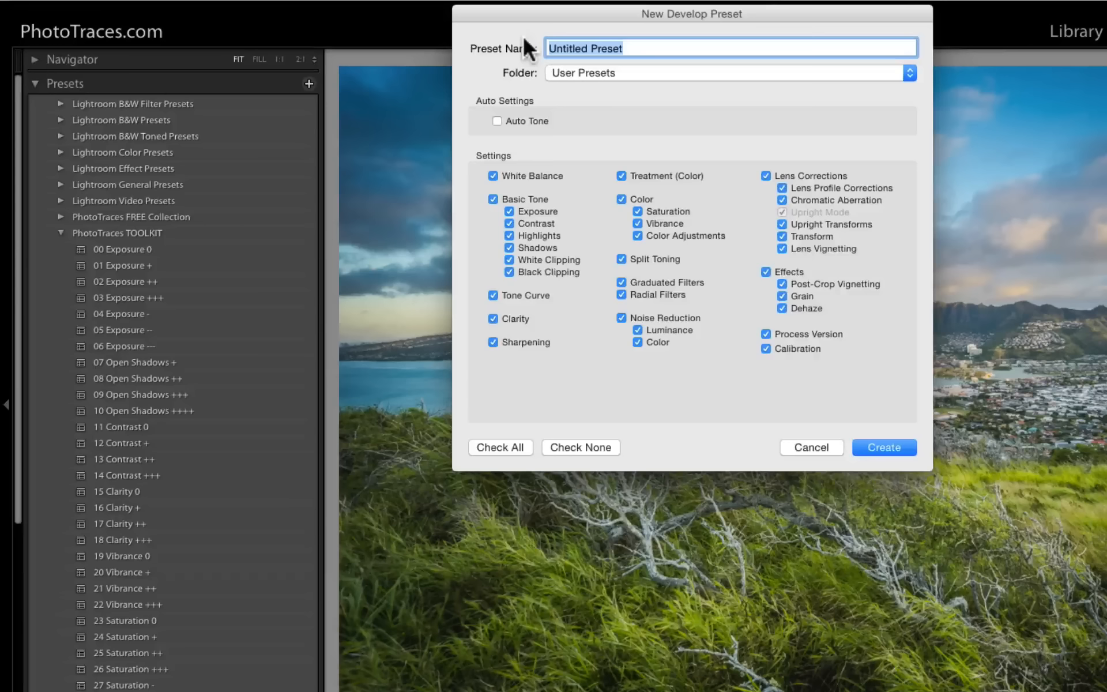
type("Natual")
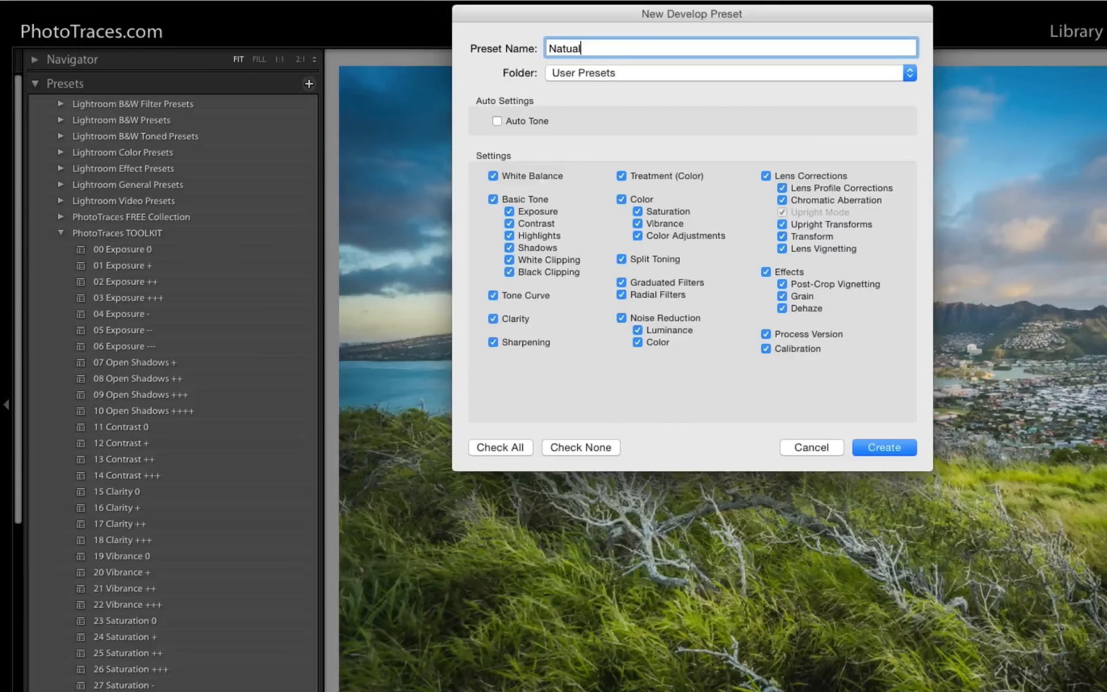
key("BackSpace")
key("BackSpace")
type("ral 02, 09, 17, 32")
left_click(879, 447)
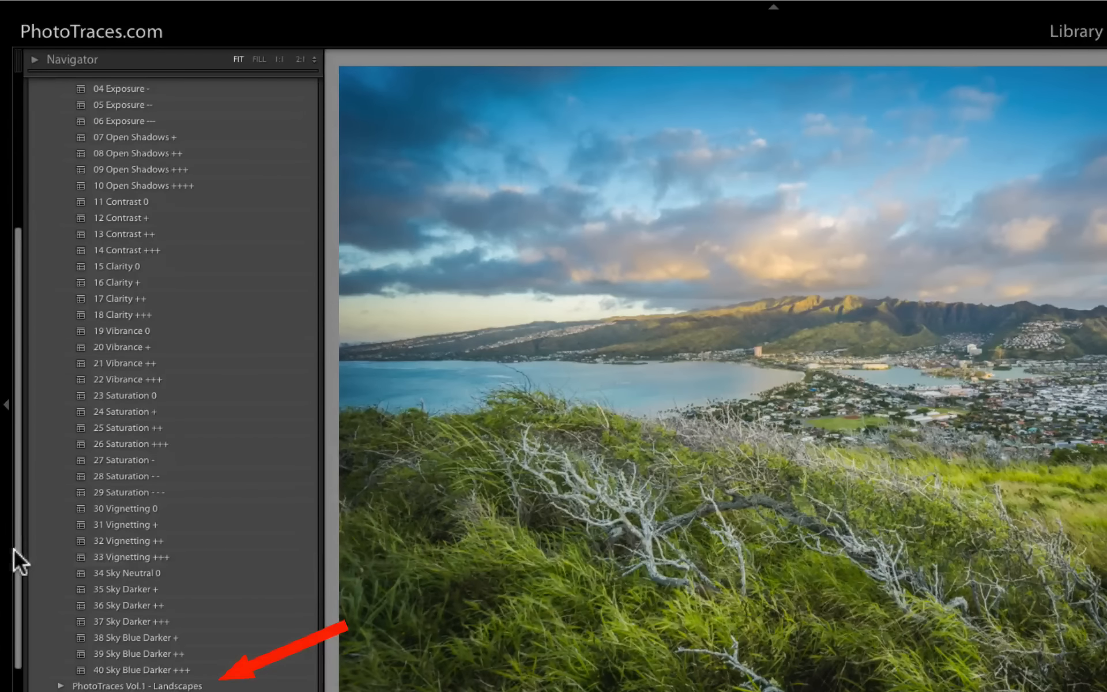
- Switch to the coastal cliffs photo in the filmstrip
left_click_drag(14, 550, 17, 652)
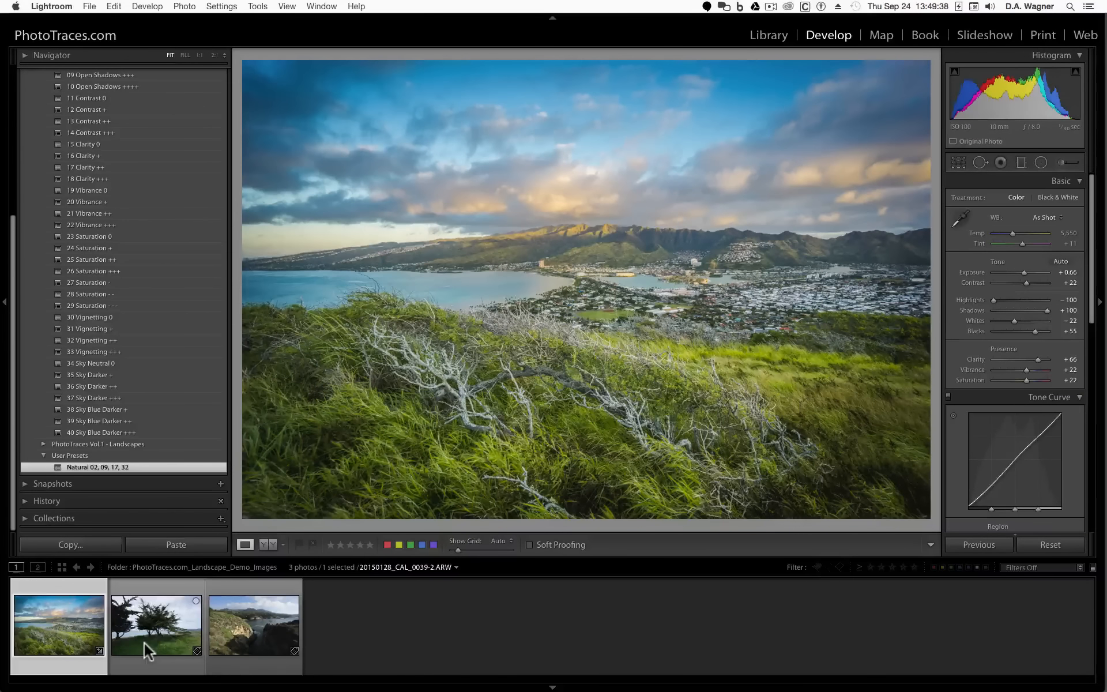
left_click(225, 650)
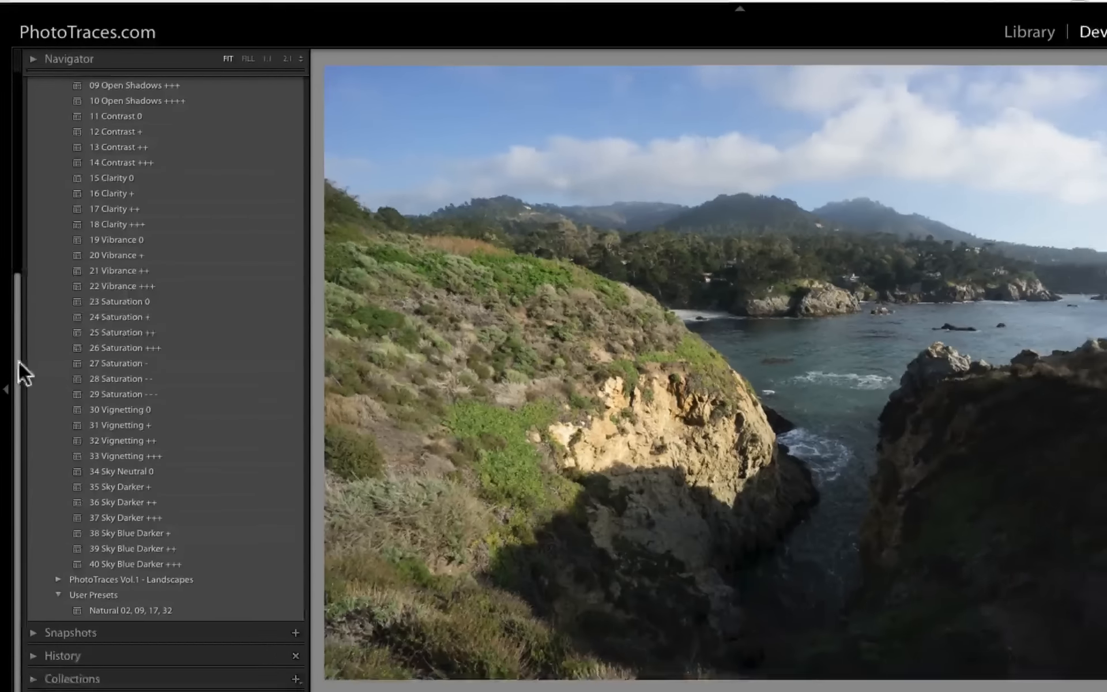
left_click(9, 361)
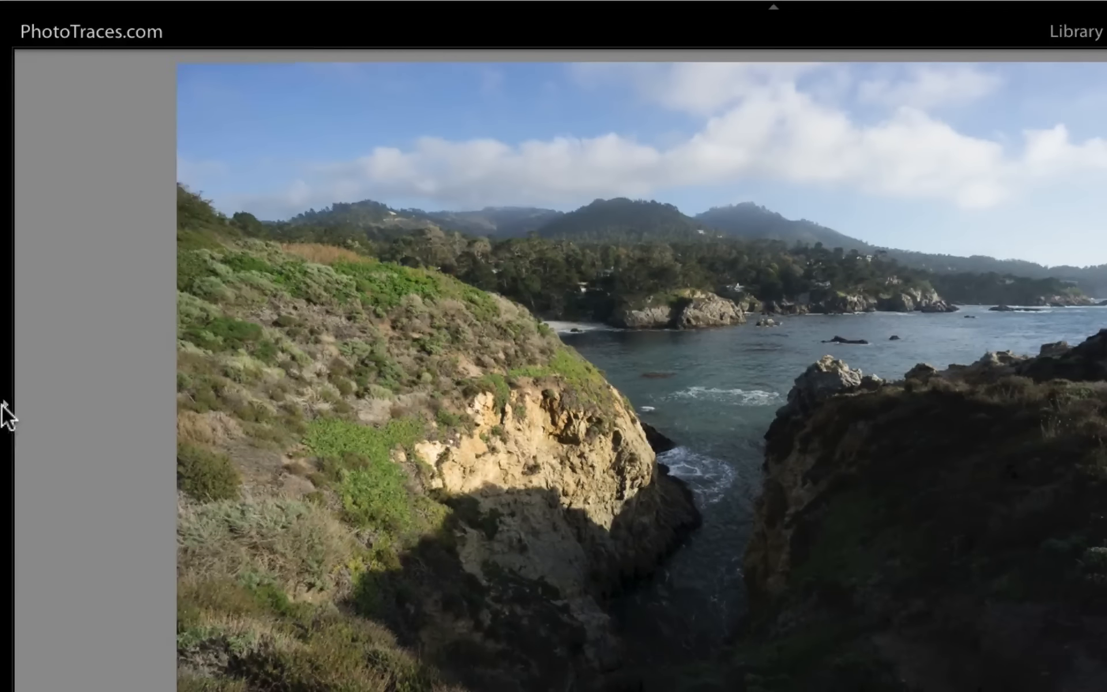
left_click(4, 406)
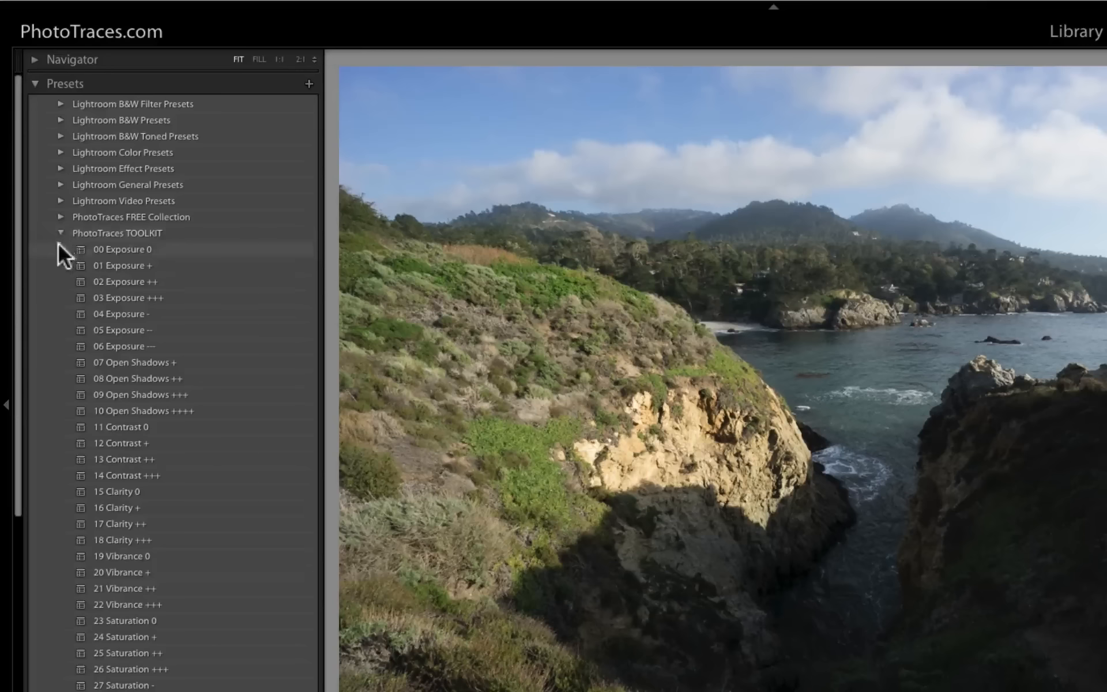
- Apply the 14 Broken Clouds preset from PhotoTraces Vol.1 - Landscapes to the cliffs photo
left_click(62, 233)
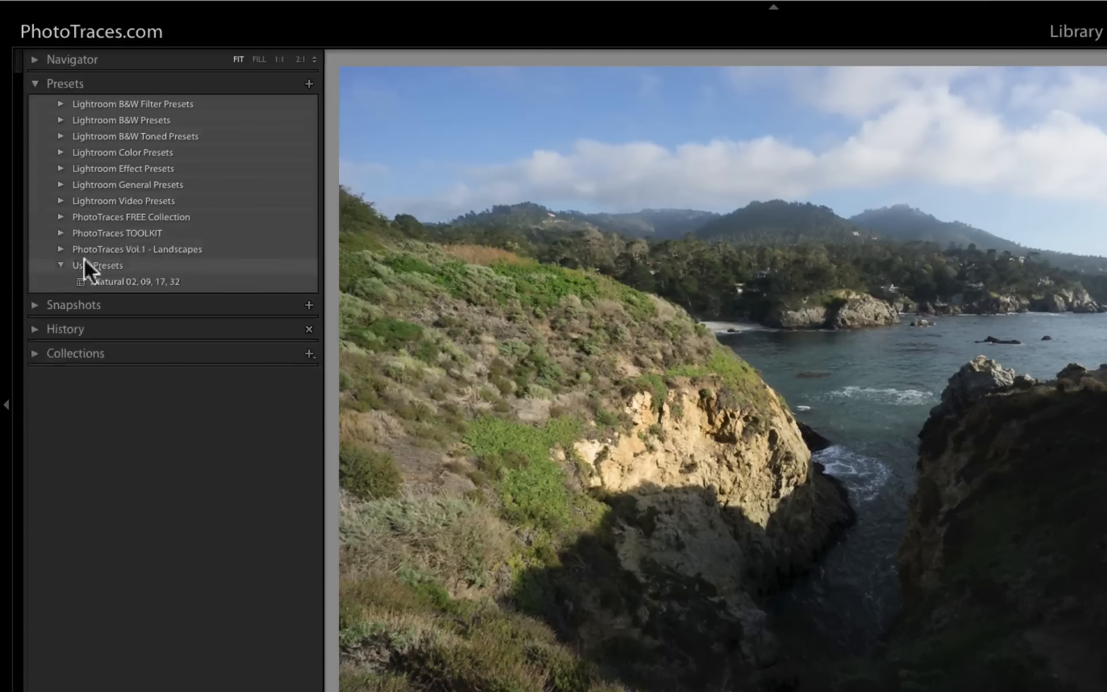
left_click(61, 249)
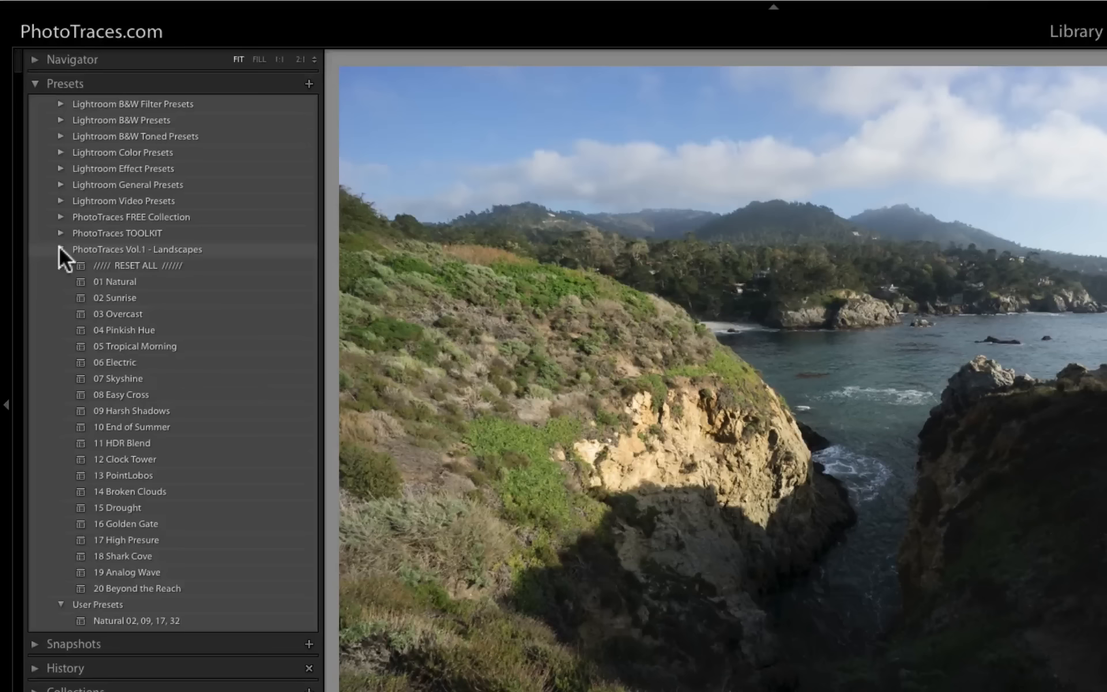
left_click(112, 493)
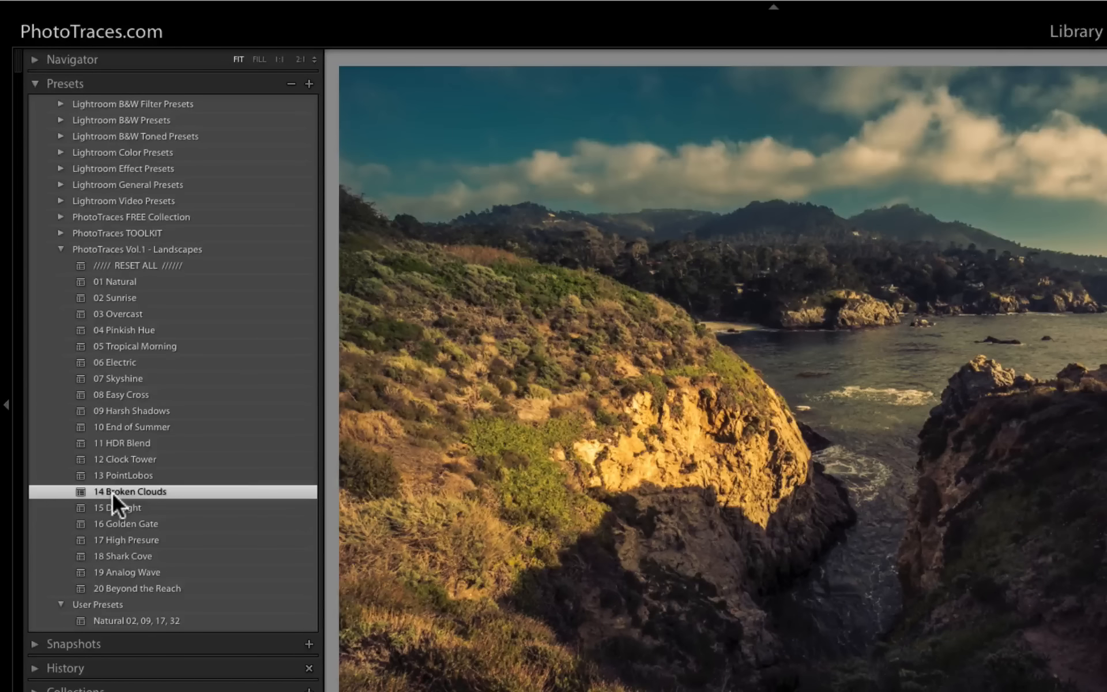
left_click(59, 251)
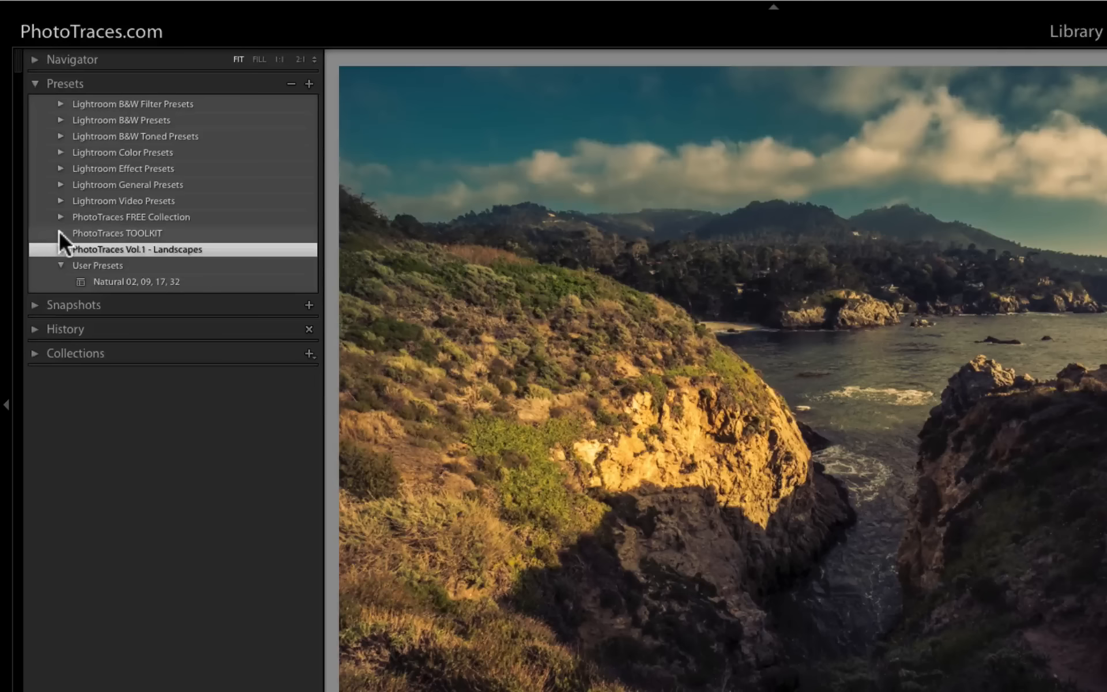
- Stack the toolkit presets 01 Exposure +, 09 Open Shadows +++ and 20 Vibrance + on the photo
left_click(59, 233)
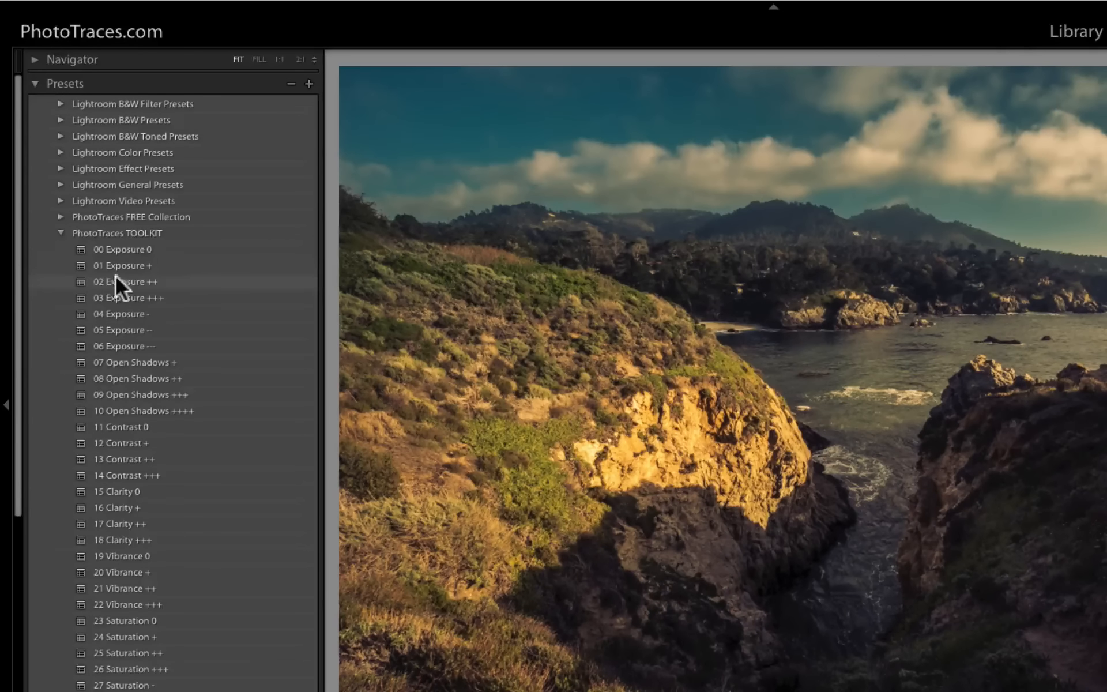
left_click(81, 265)
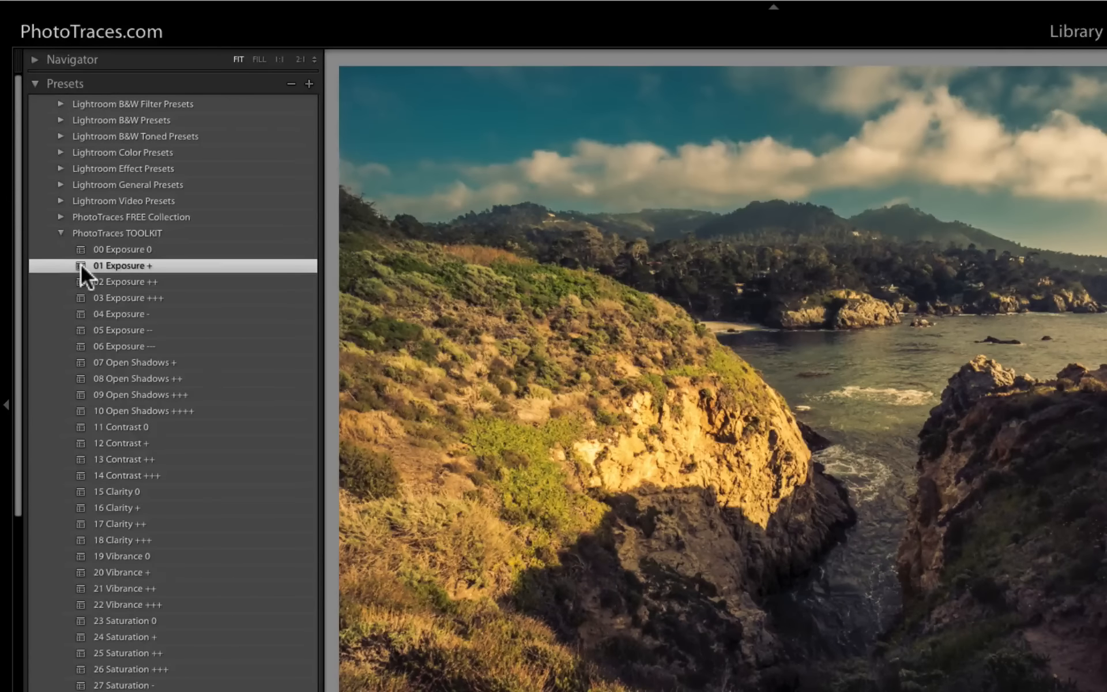
left_click(121, 394)
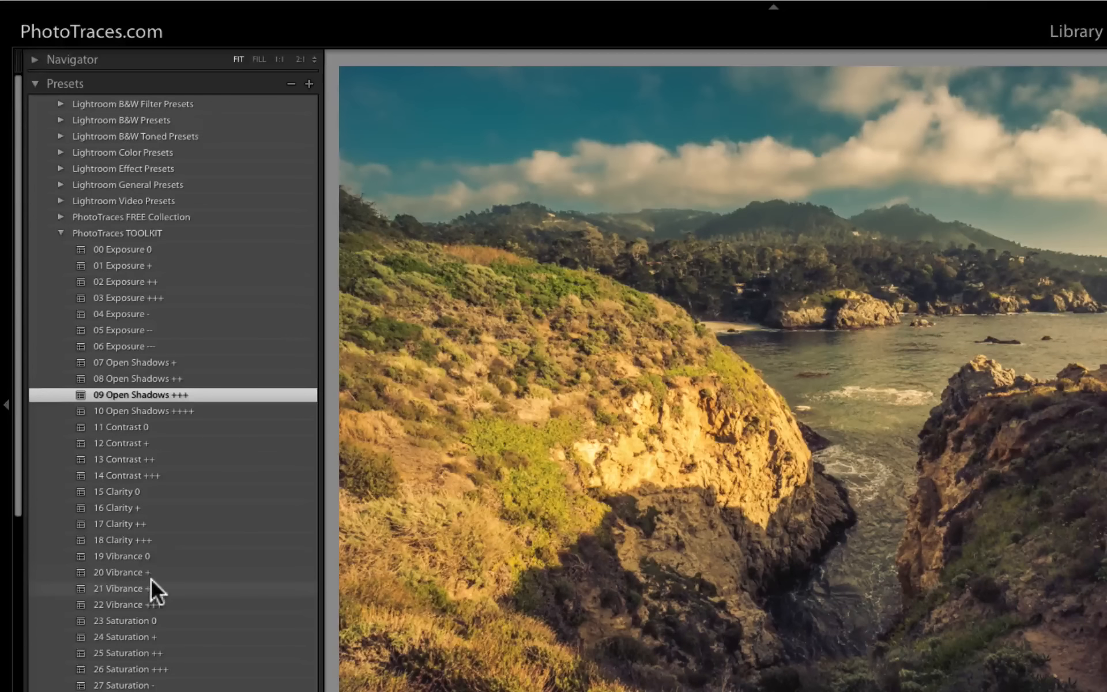
left_click(115, 573)
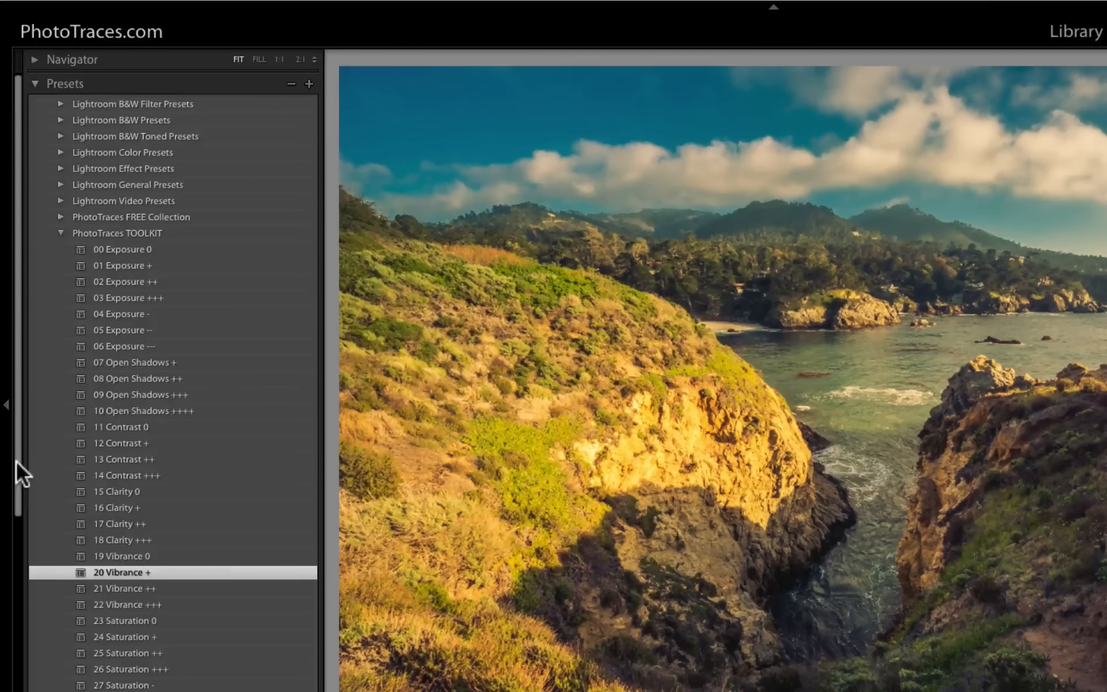
- Create a new develop preset with all settings named "Broken Clouds 01, 09, 20"
left_click(308, 85)
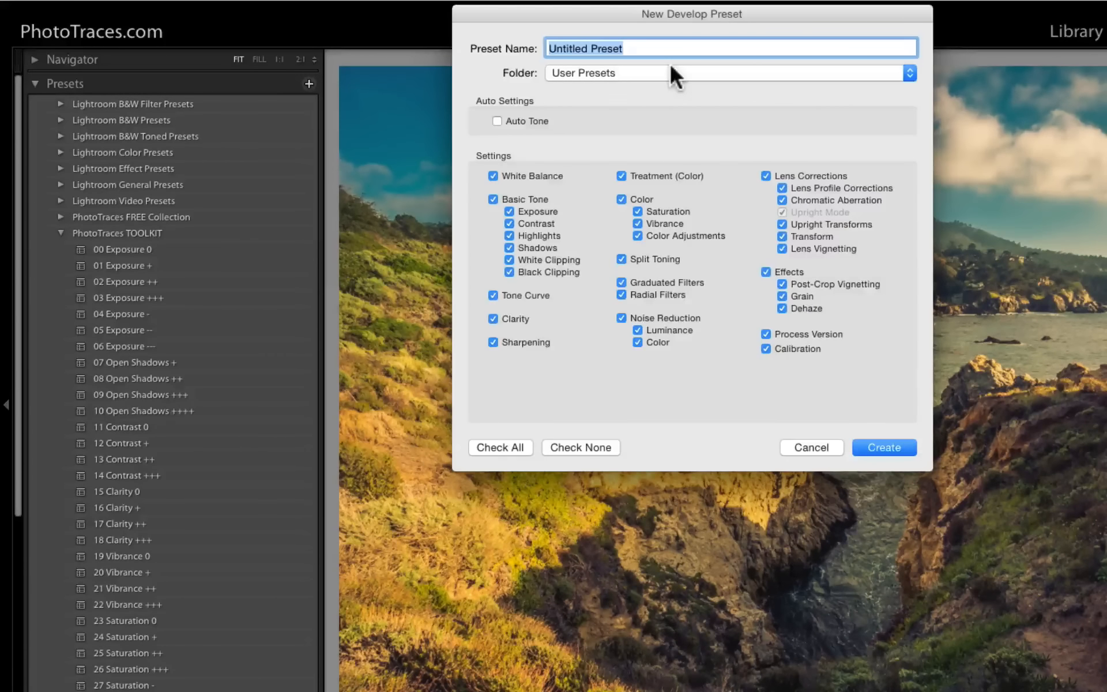
type("Broken ")
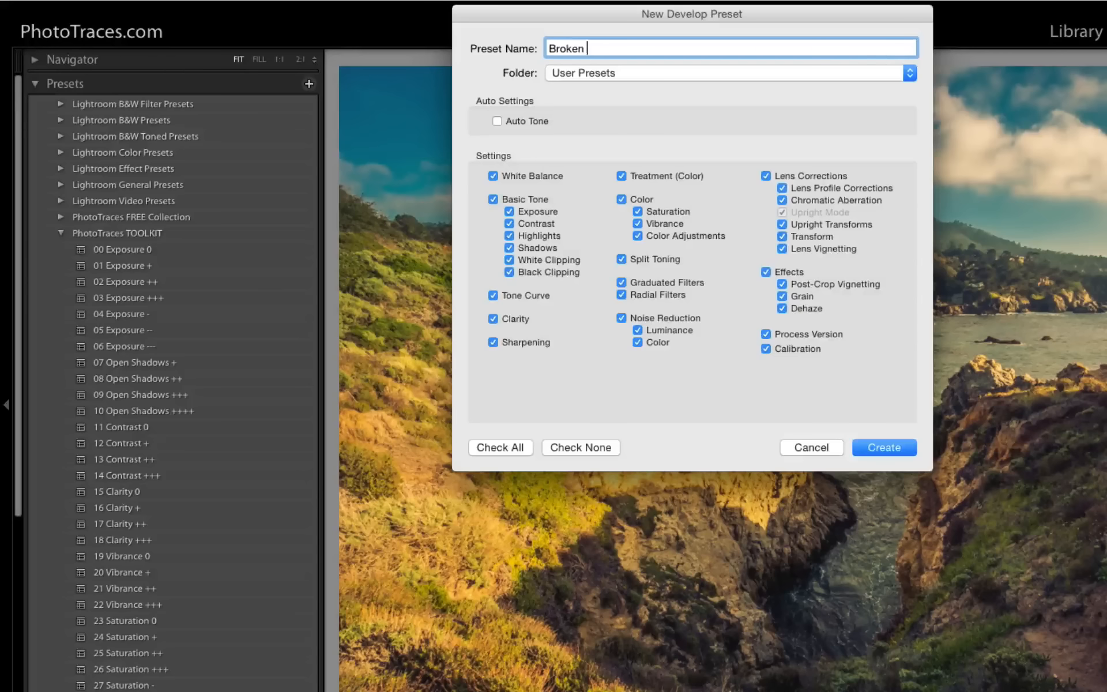
type("Clouds")
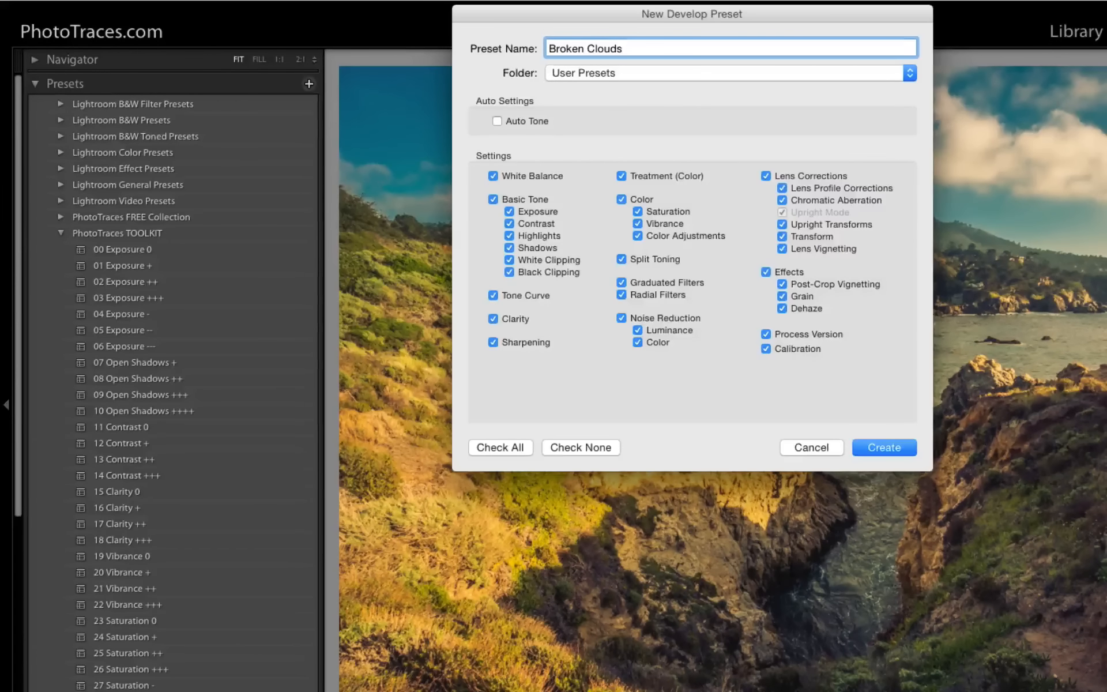
type(" 01, 09, 20")
left_click(886, 440)
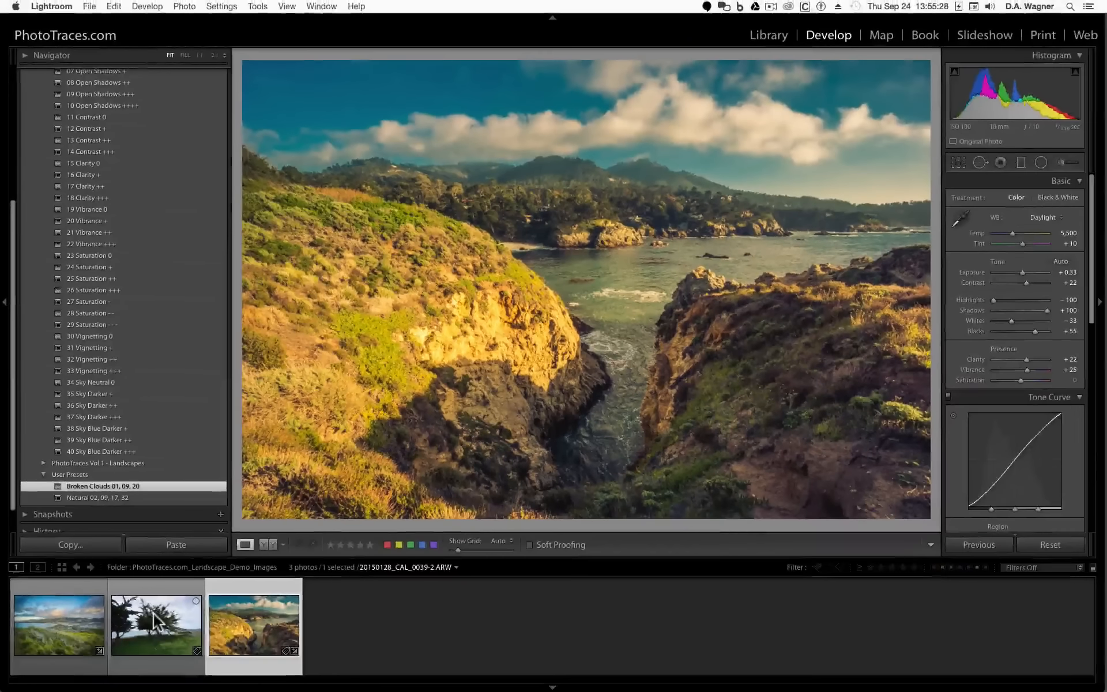
- Select the trees photo and apply the 13 PointLobos preset from PhotoTraces Vol.1 - Landscapes
left_click(153, 614)
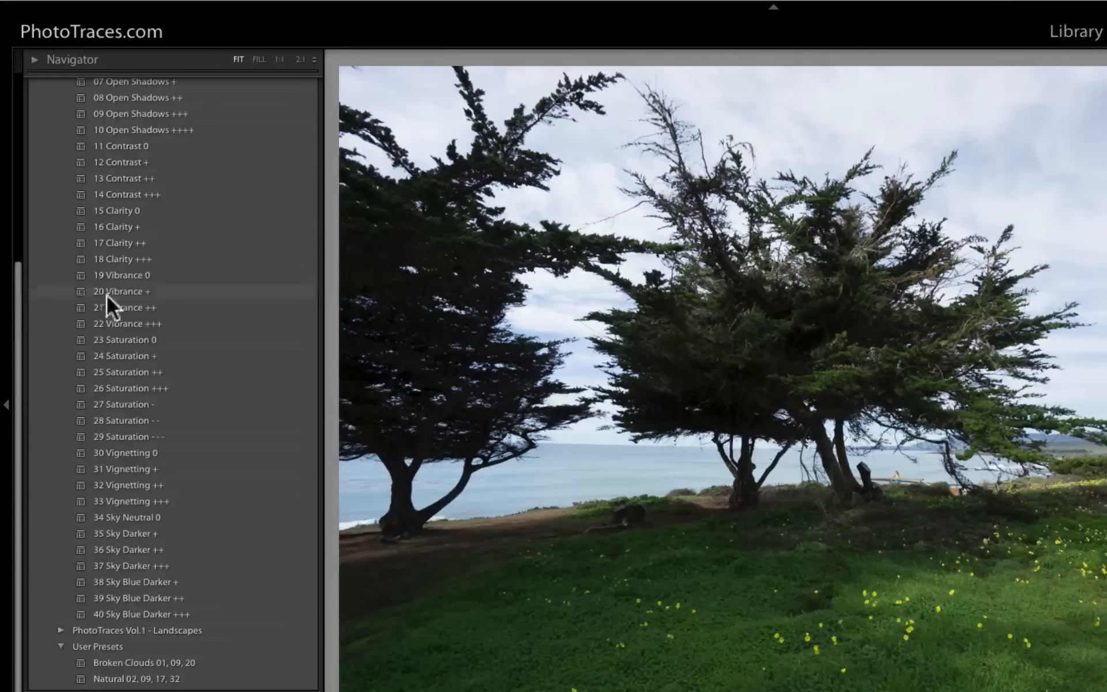
left_click_drag(18, 291, 4, 103)
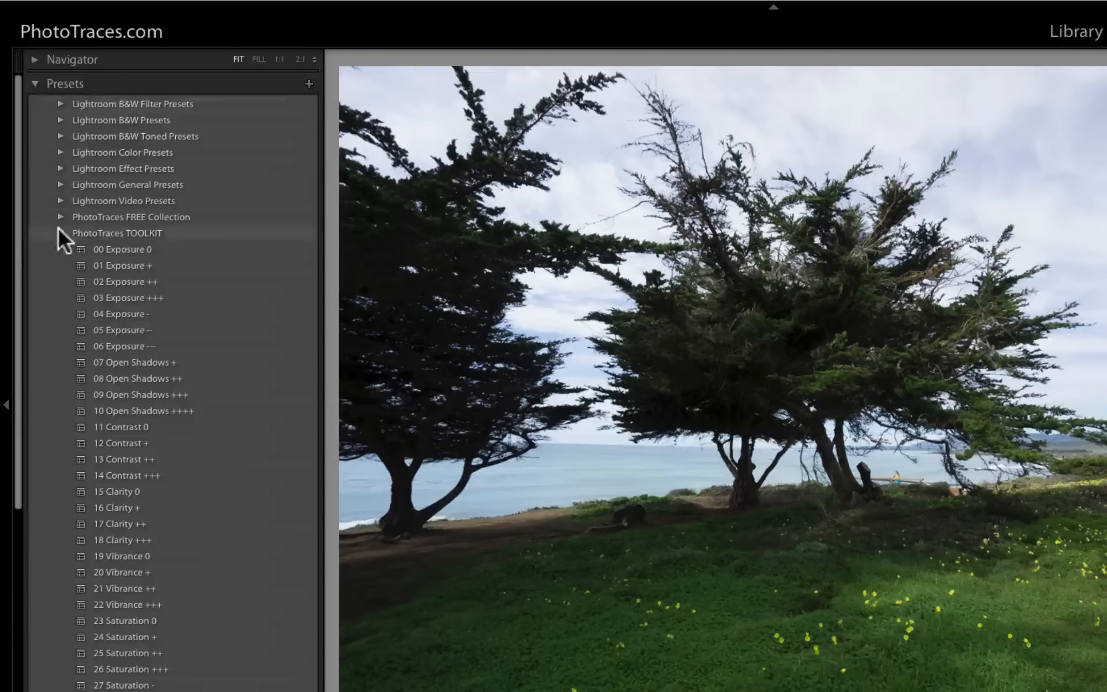
left_click(60, 232)
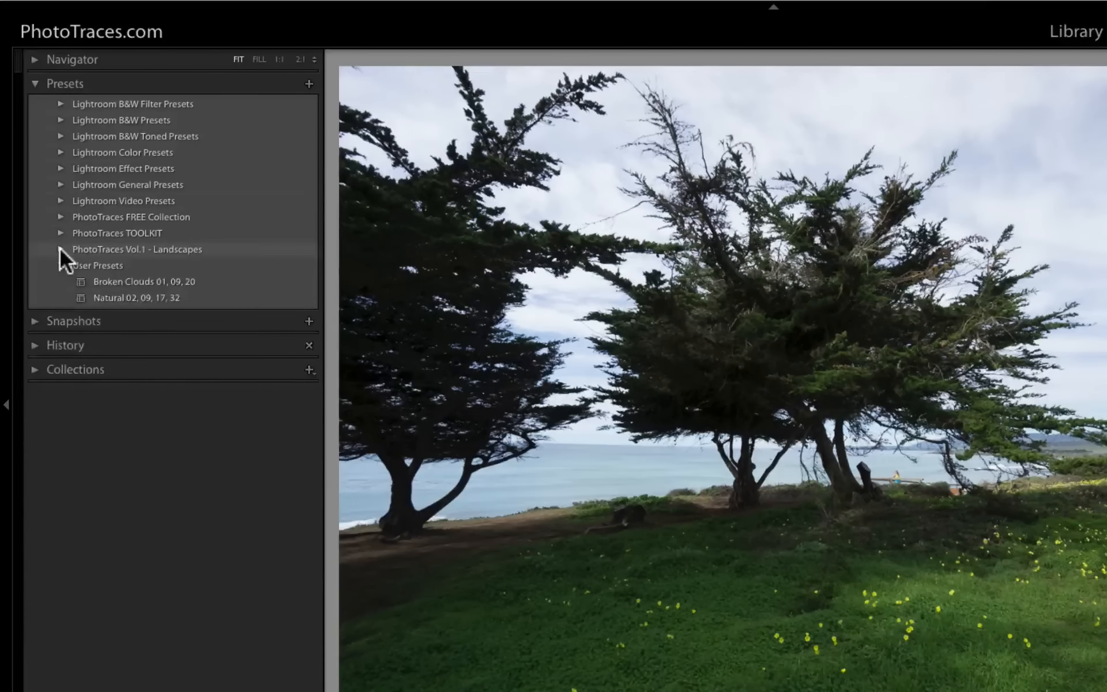
left_click(60, 249)
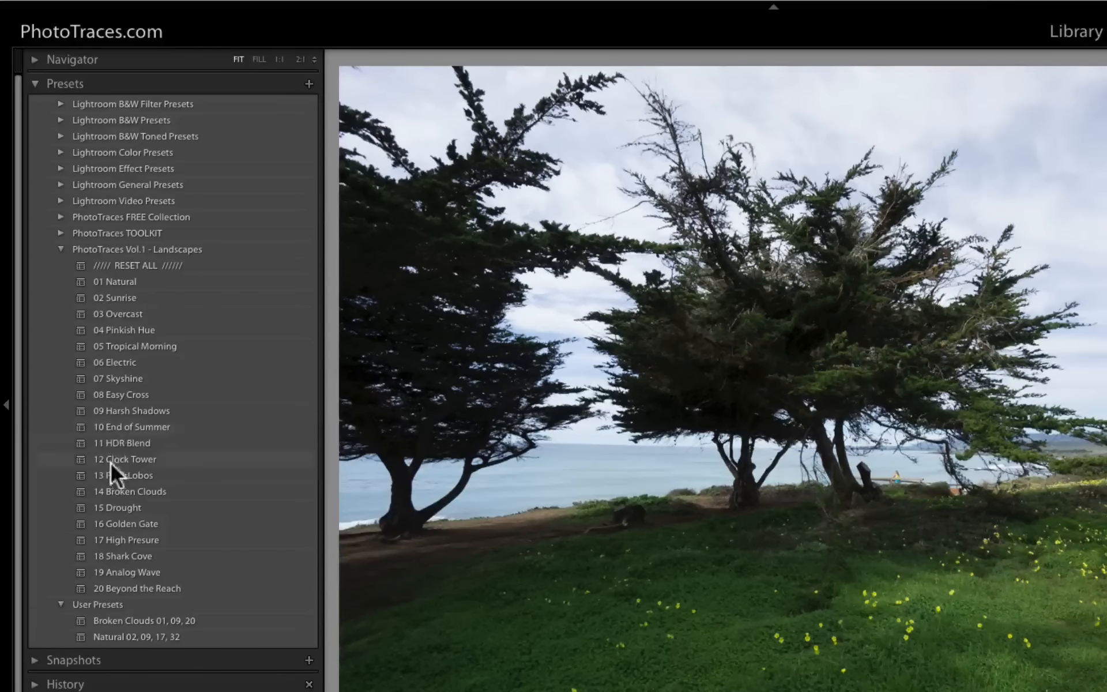
left_click(112, 478)
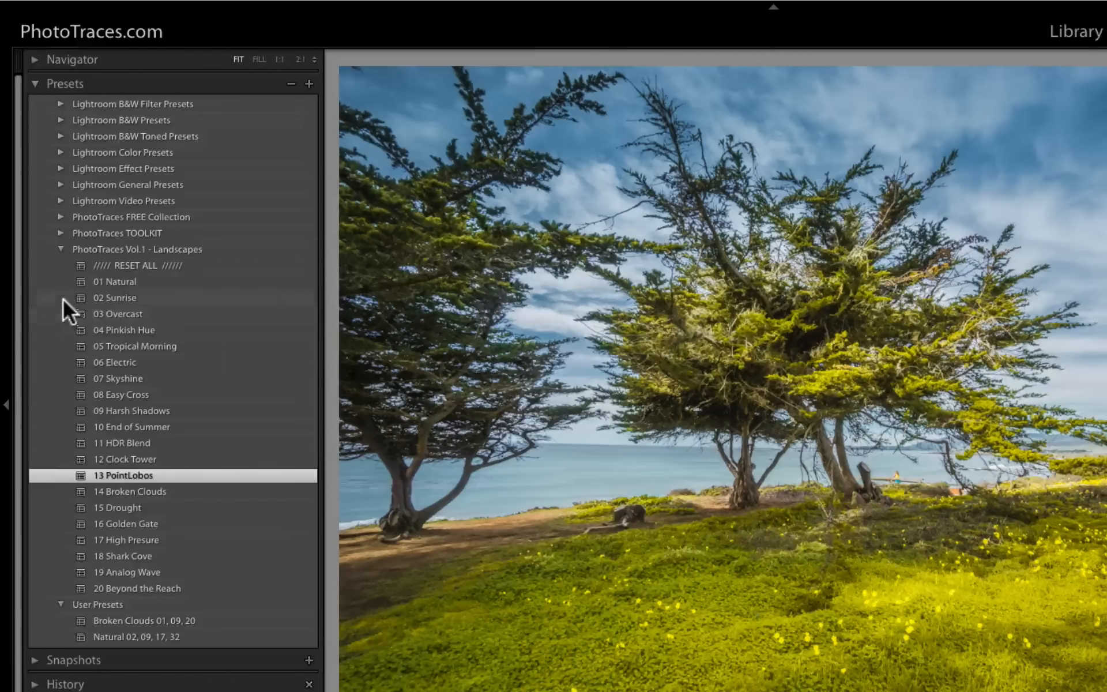
left_click(61, 249)
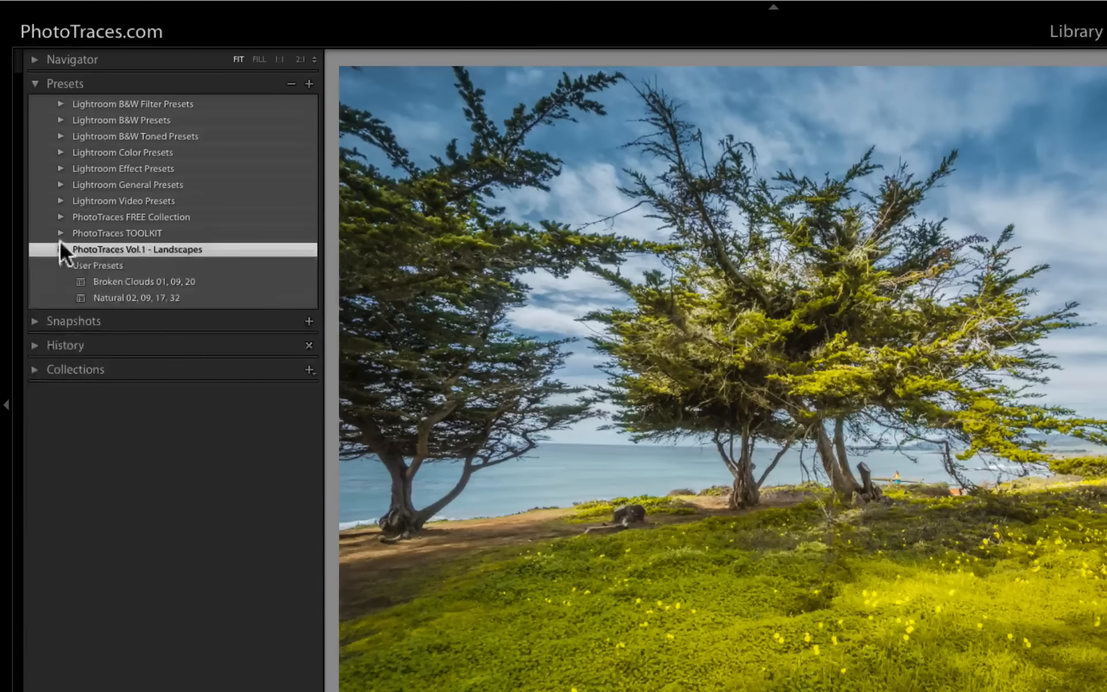
- Stack the toolkit presets 10 Open Shadows ++++ and 32 Vignetting ++ from PhotoTraces TOOLKIT on the trees photo
left_click(60, 233)
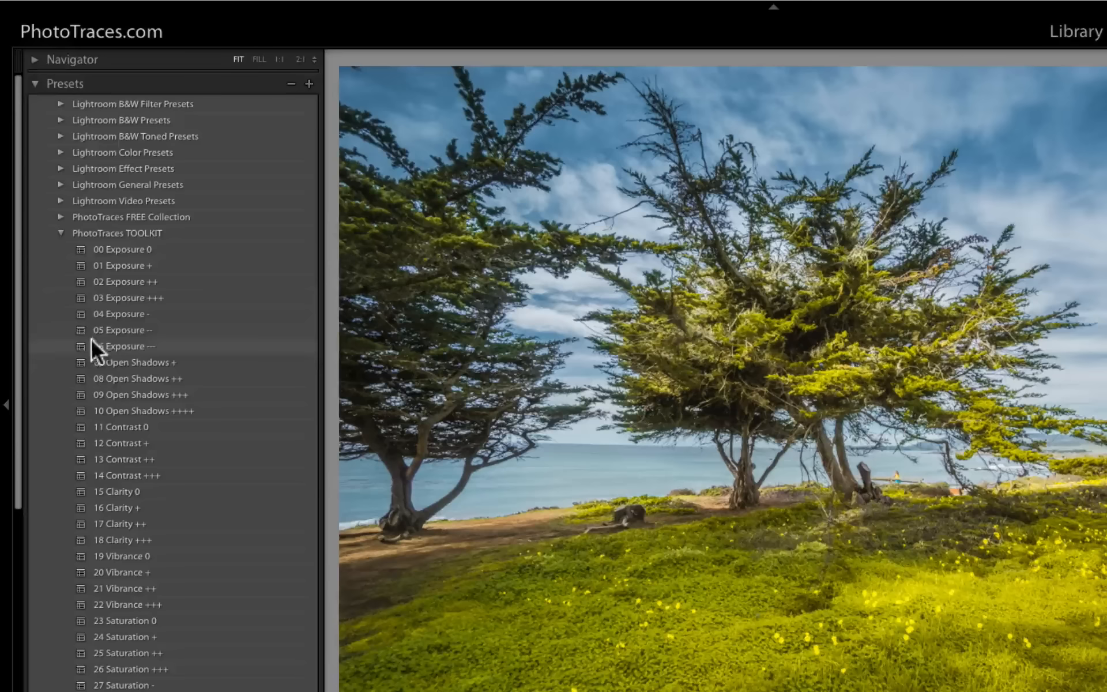
left_click(117, 411)
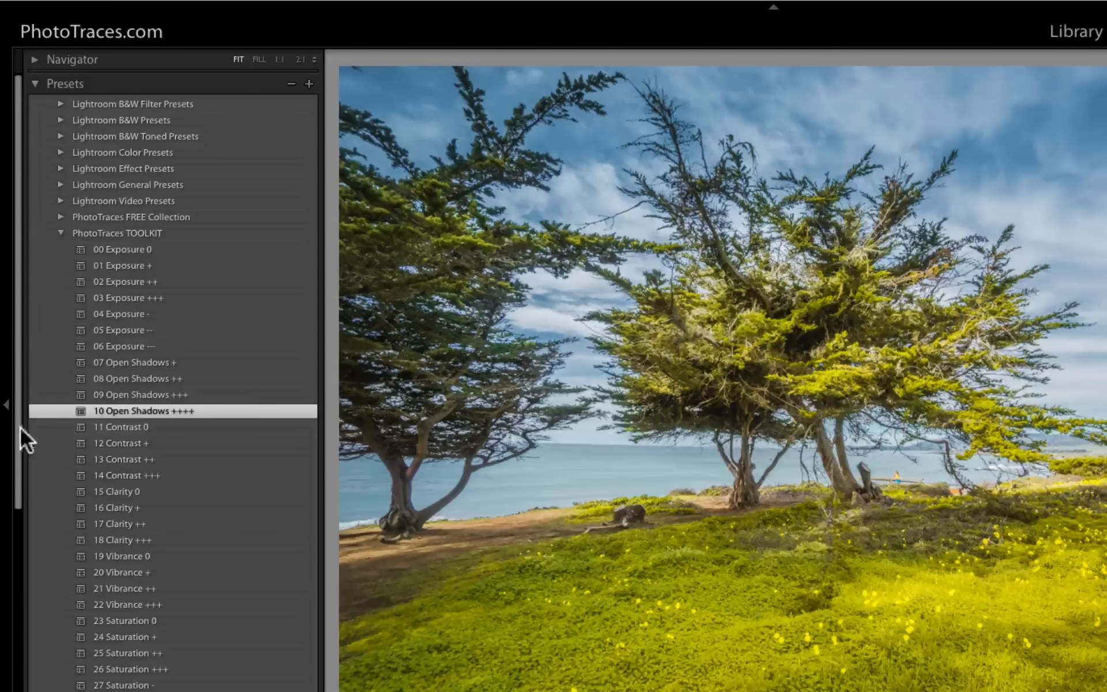
left_click_drag(18, 429, 11, 603)
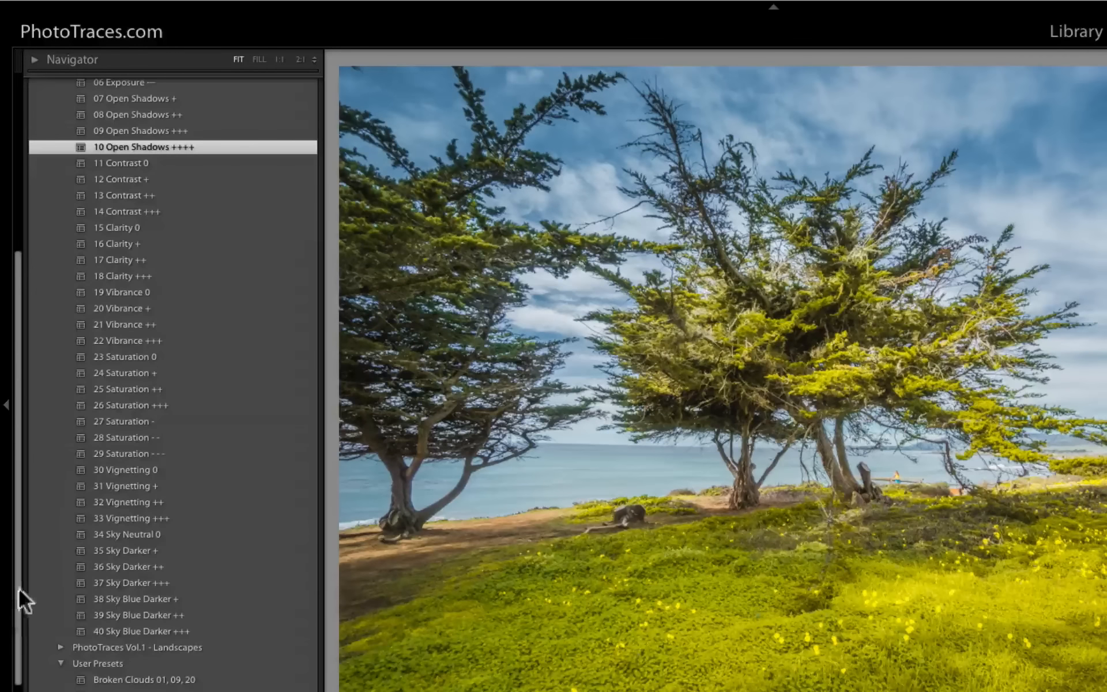
left_click(128, 502)
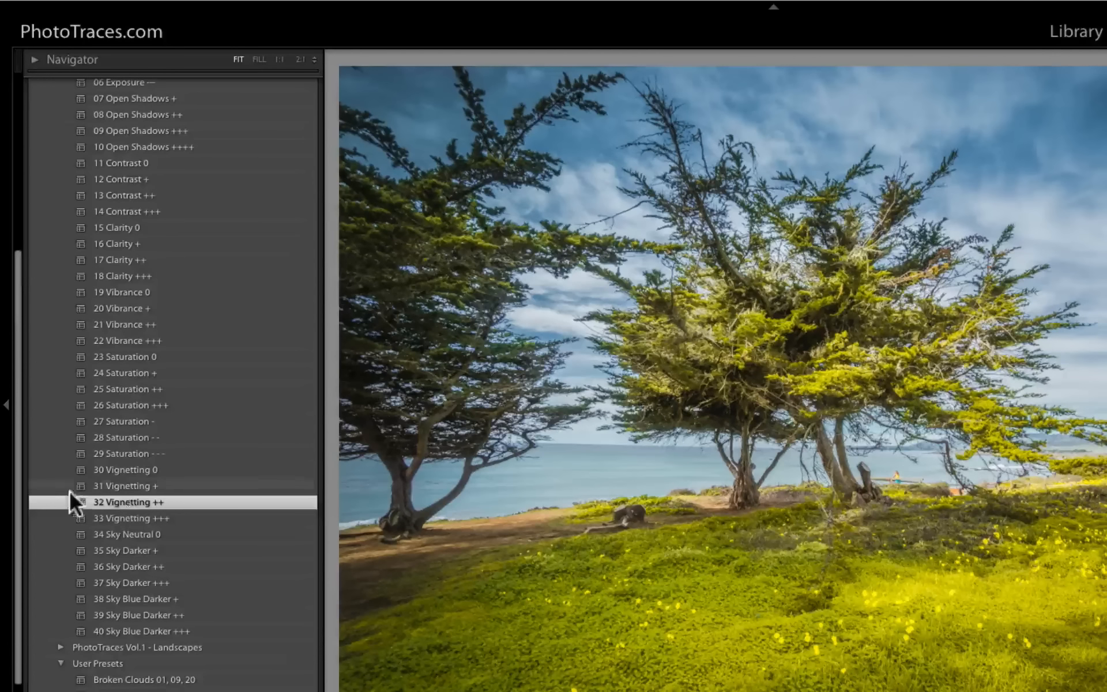
- Create a new develop preset with all settings named "Point Lobos 10, 32"
left_click_drag(15, 408, 31, 181)
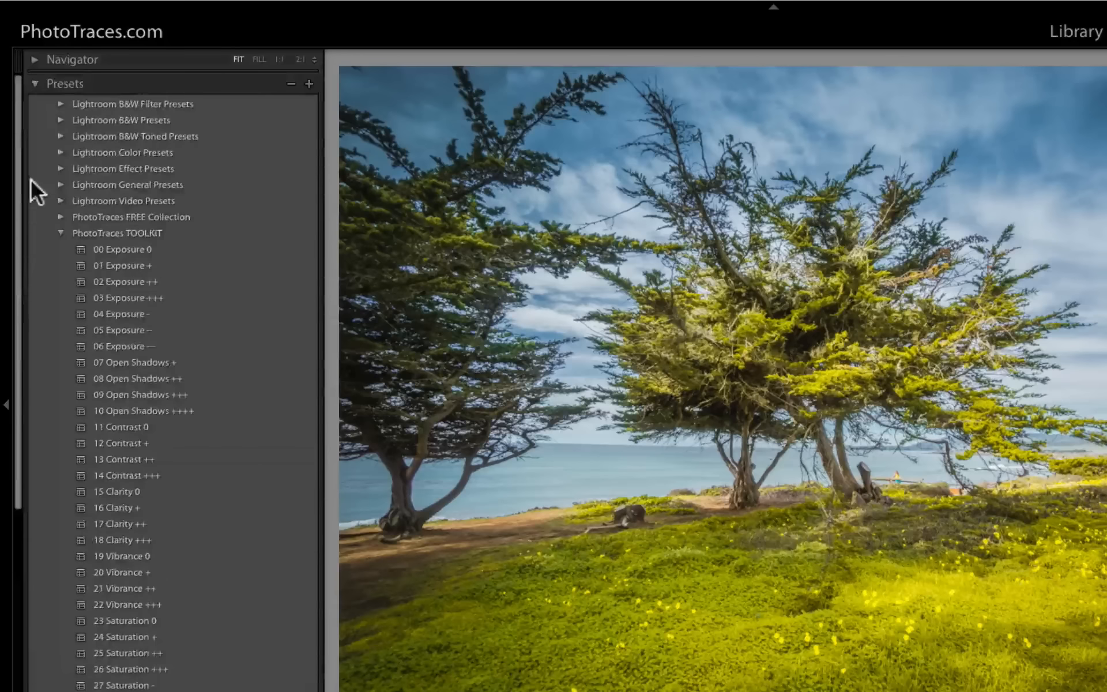
left_click(309, 82)
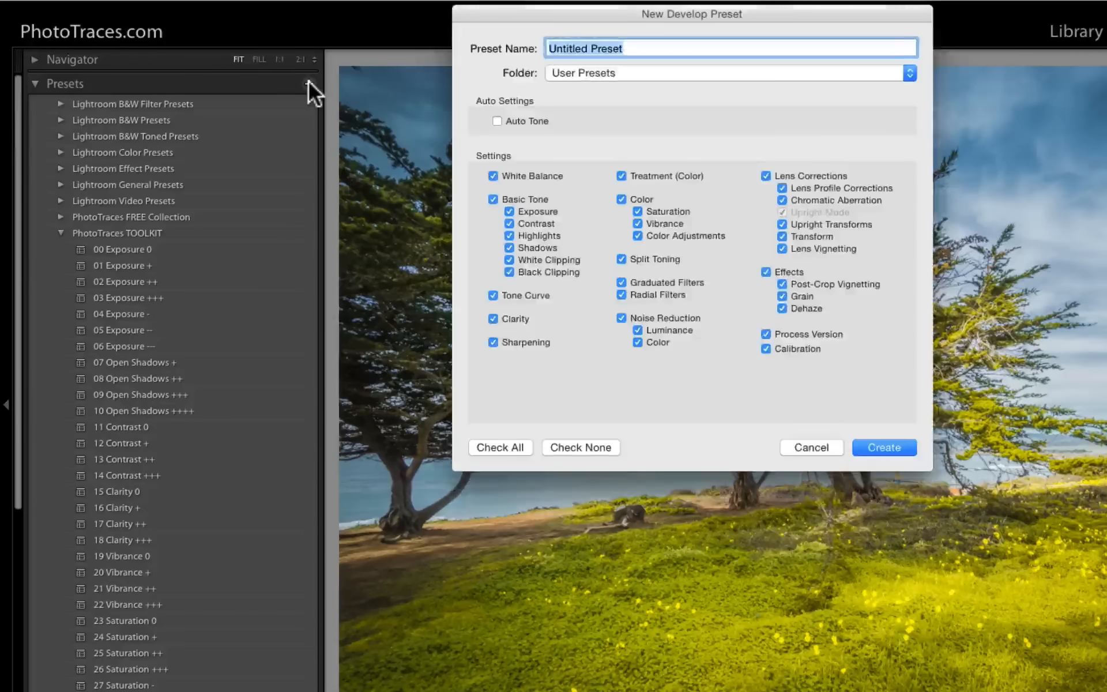
type("Point Lo")
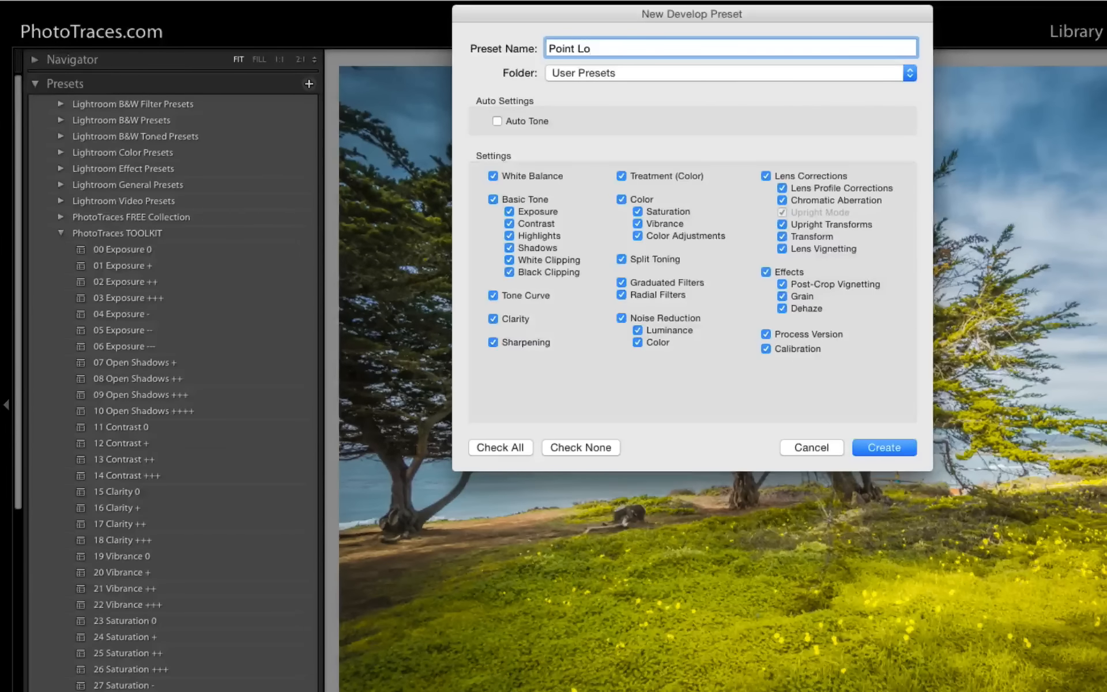
type("bos 10, 32")
left_click(884, 446)
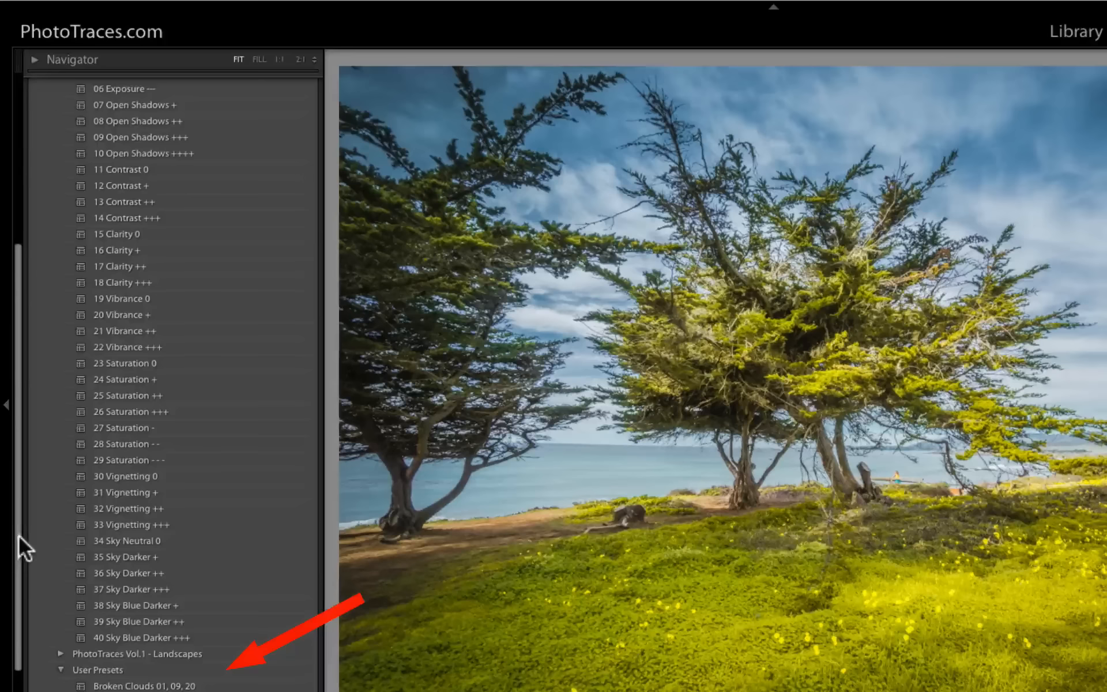
- Check the new user preset, then compare all three landscape photos side by side in Survey view with panels hidden
left_click_drag(19, 534, 15, 607)
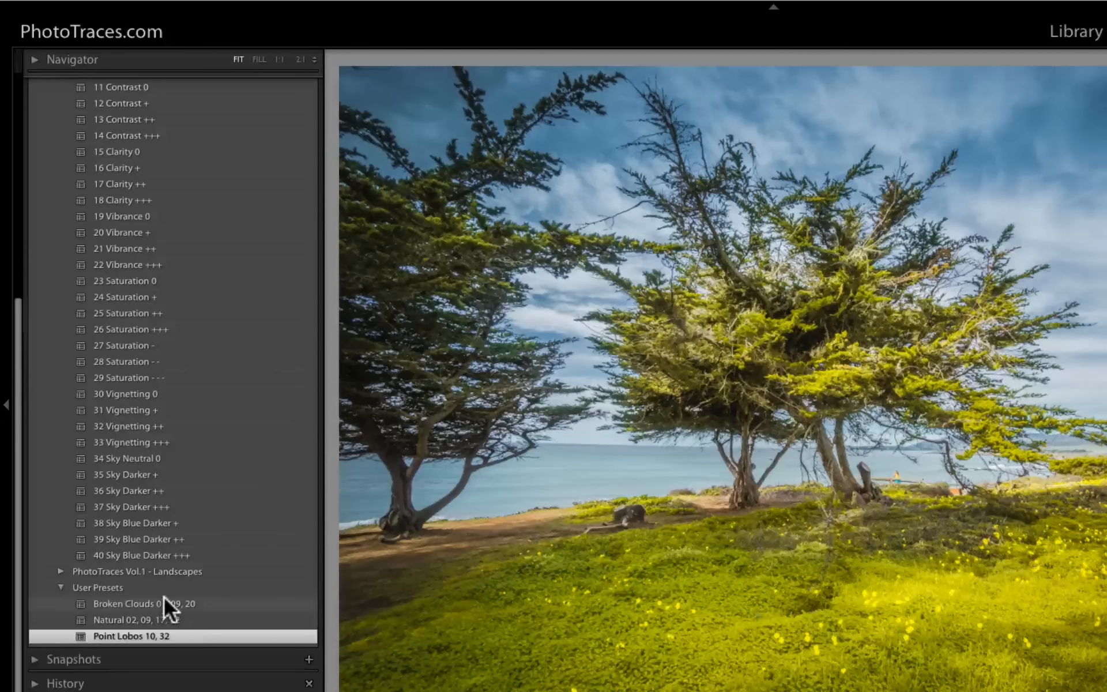
key("g")
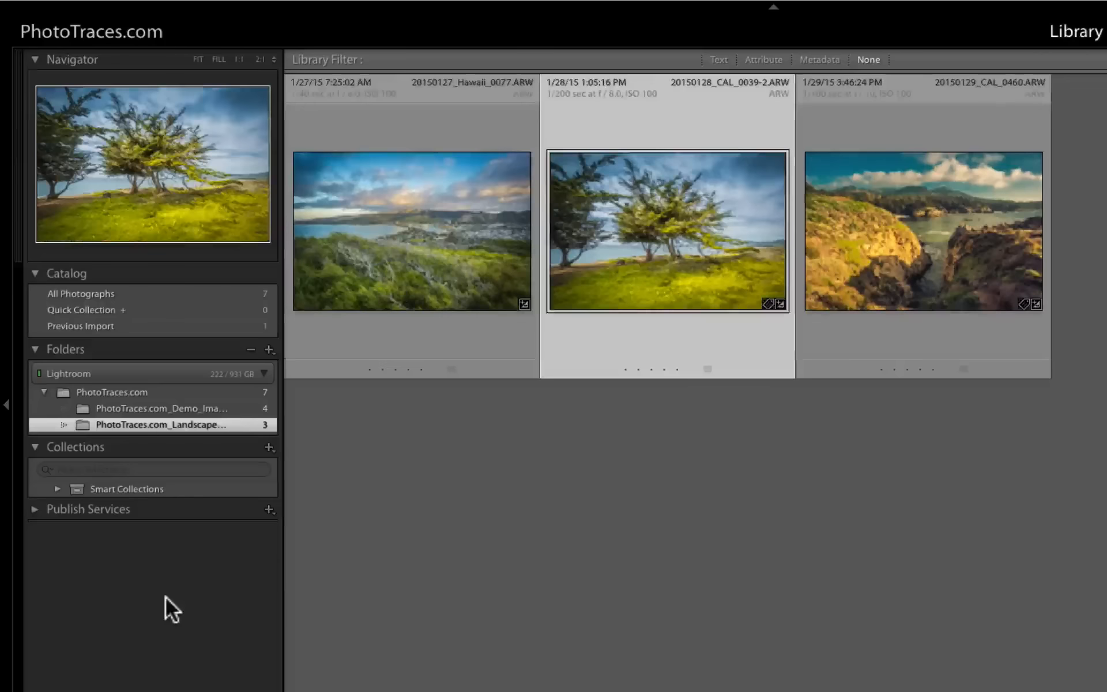
left_click(878, 271)
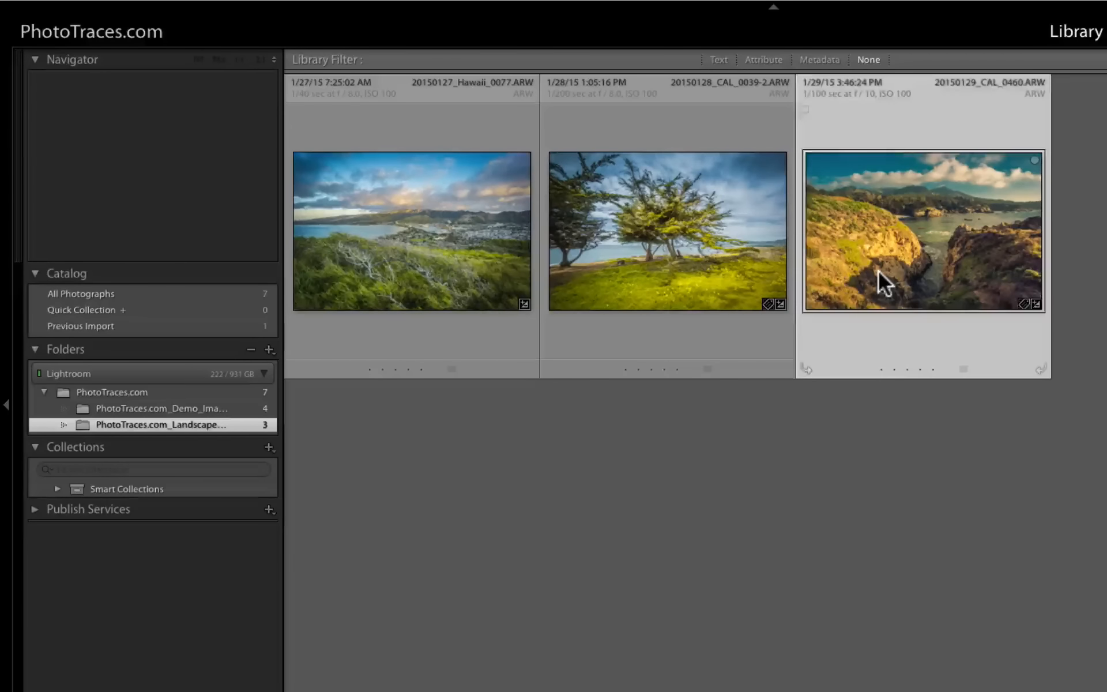
left_click(449, 261, "shift")
key("n")
key("Tab")
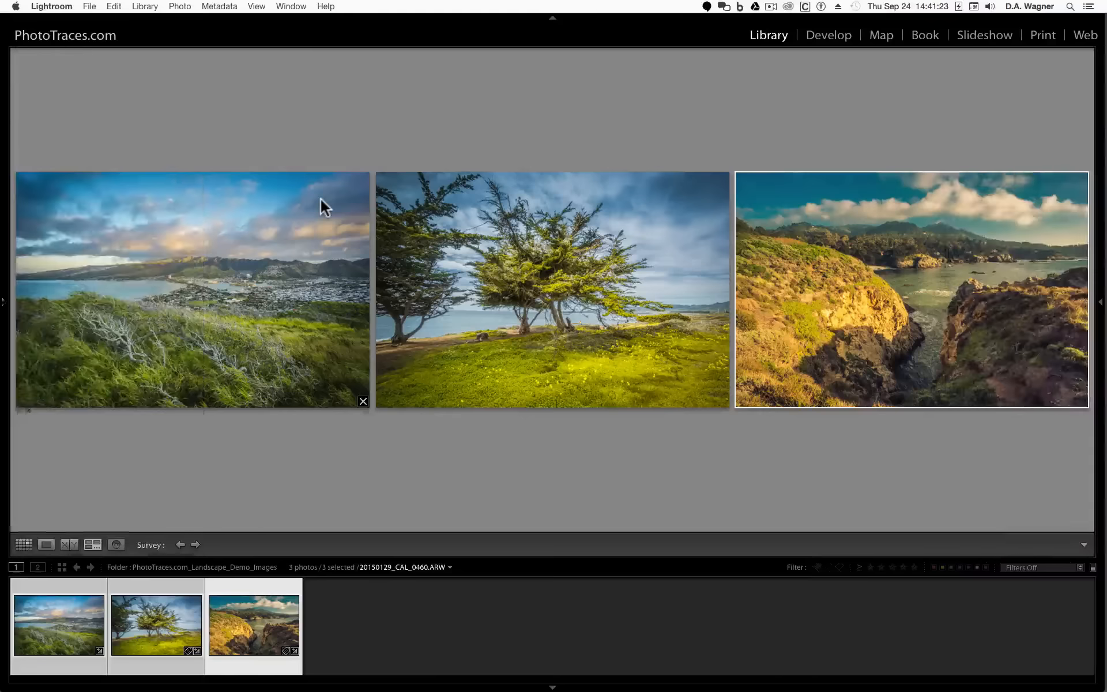